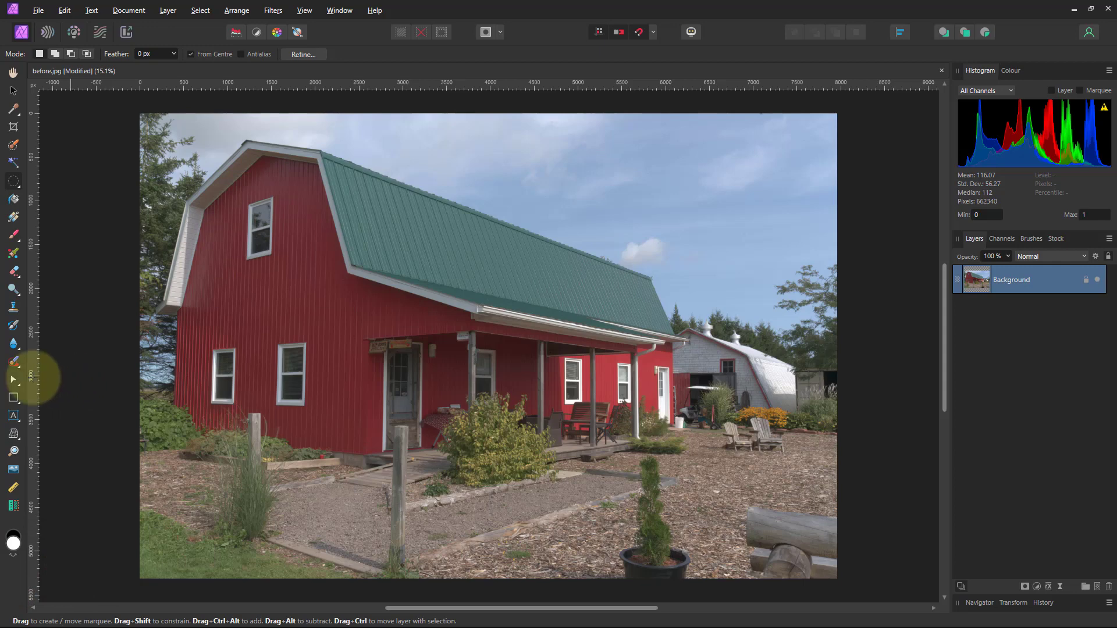
Show the Macro panel and start recording a new macro.
left_click(333, 13)
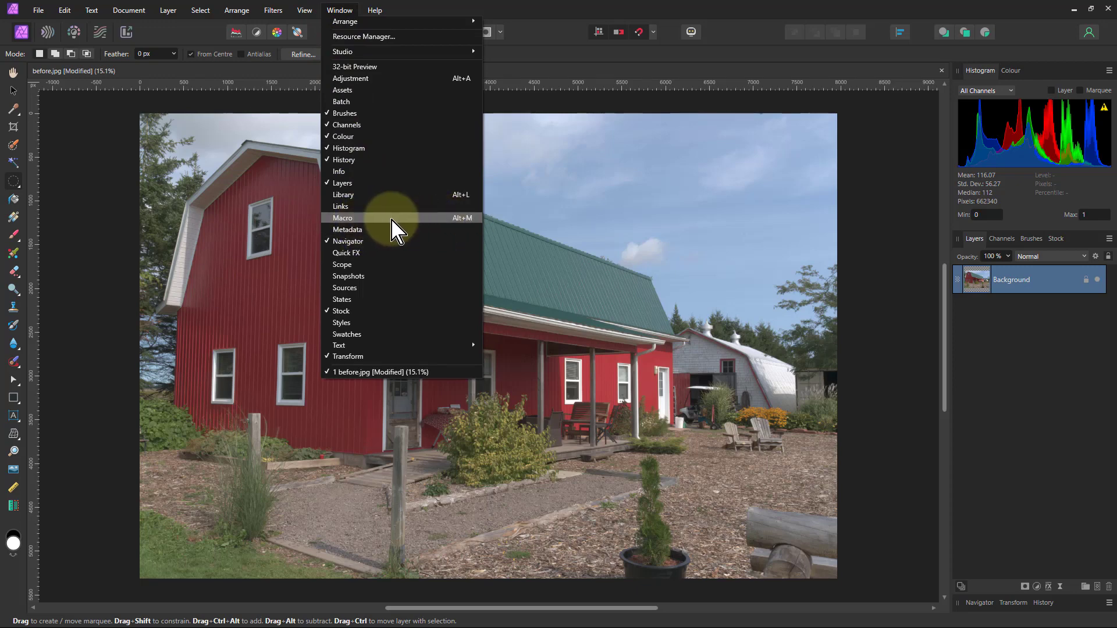
left_click(340, 219)
key("ctrl+r")
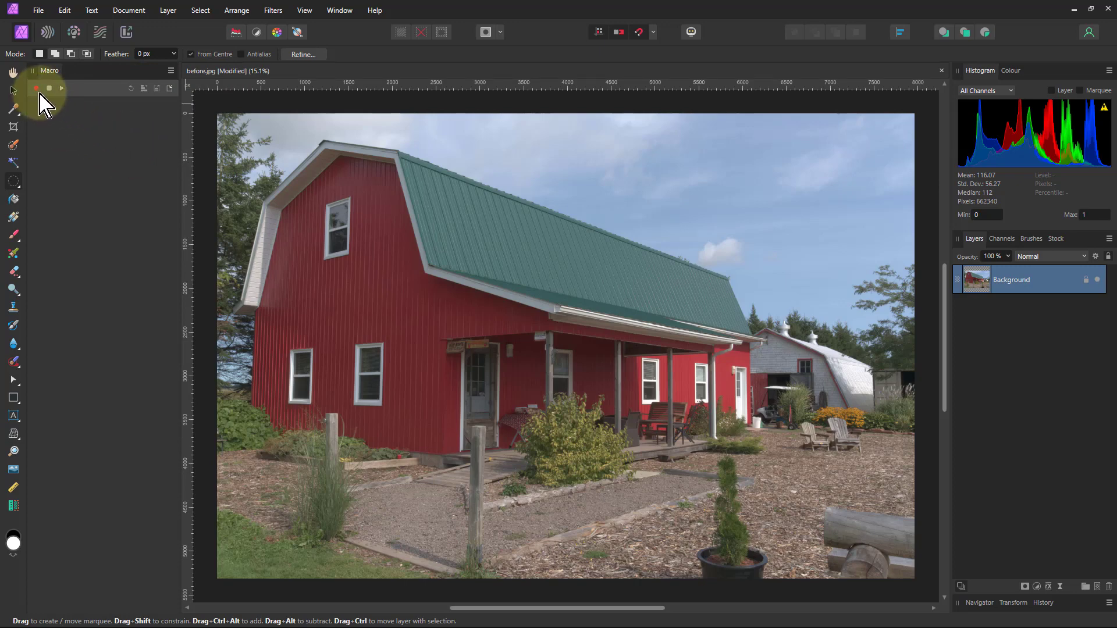
left_click(38, 90)
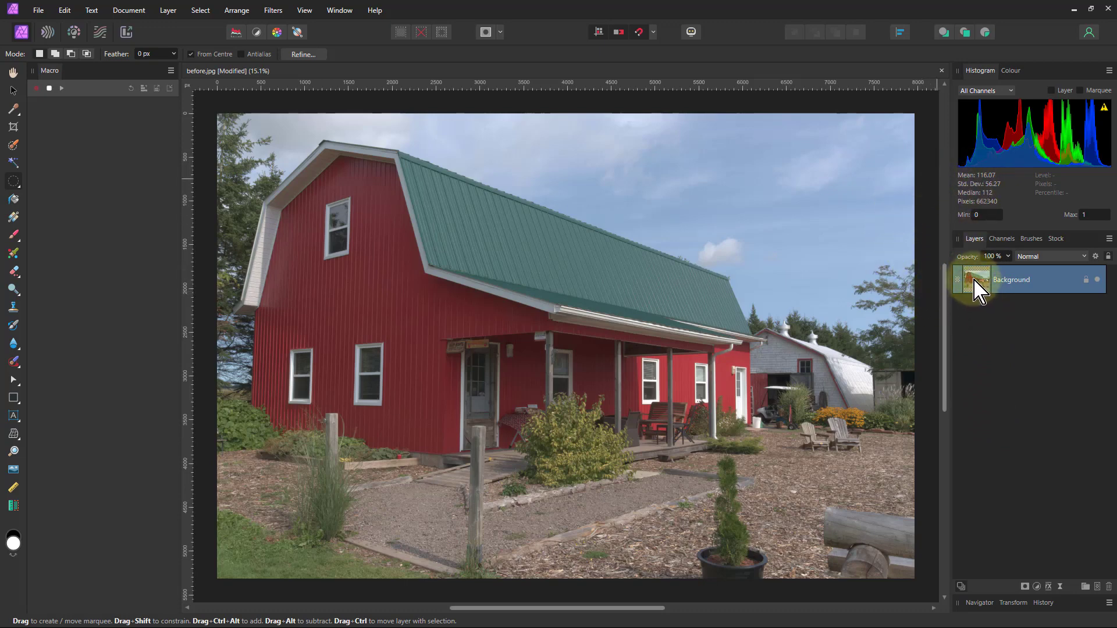
Deselect all layers and add a live Procedural Texture filter above the Background layer.
left_click(200, 10)
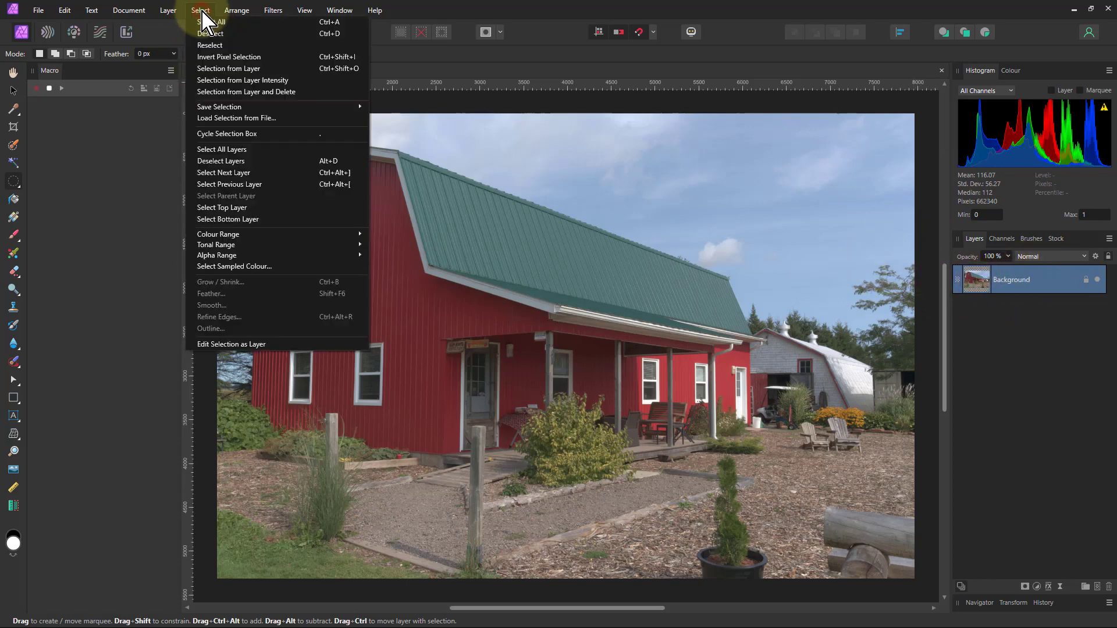
left_click(233, 163)
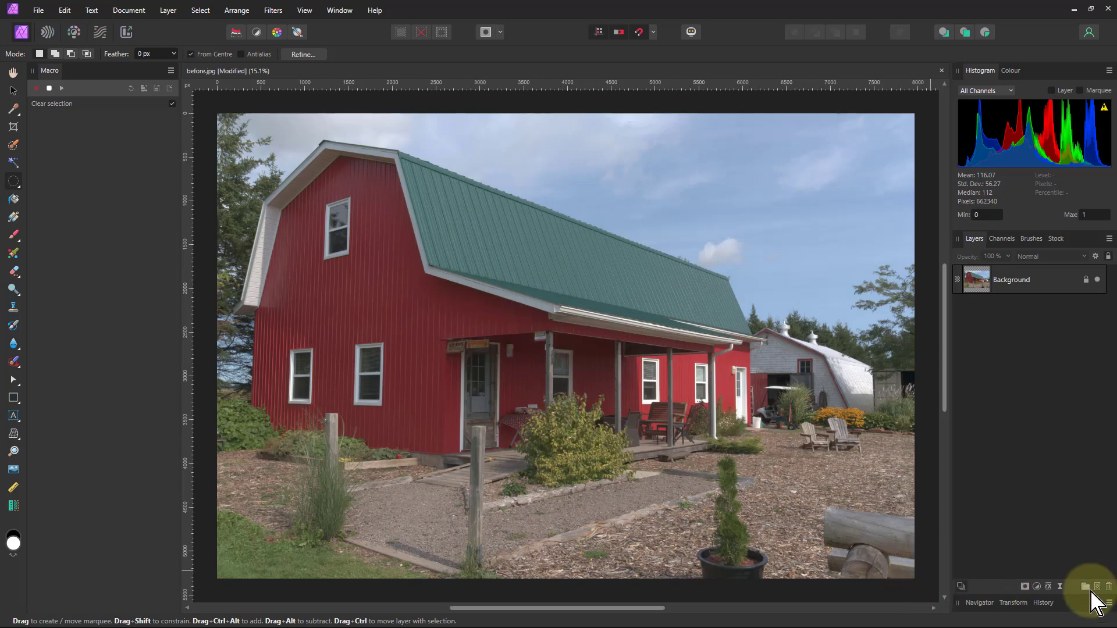
left_click(1060, 587)
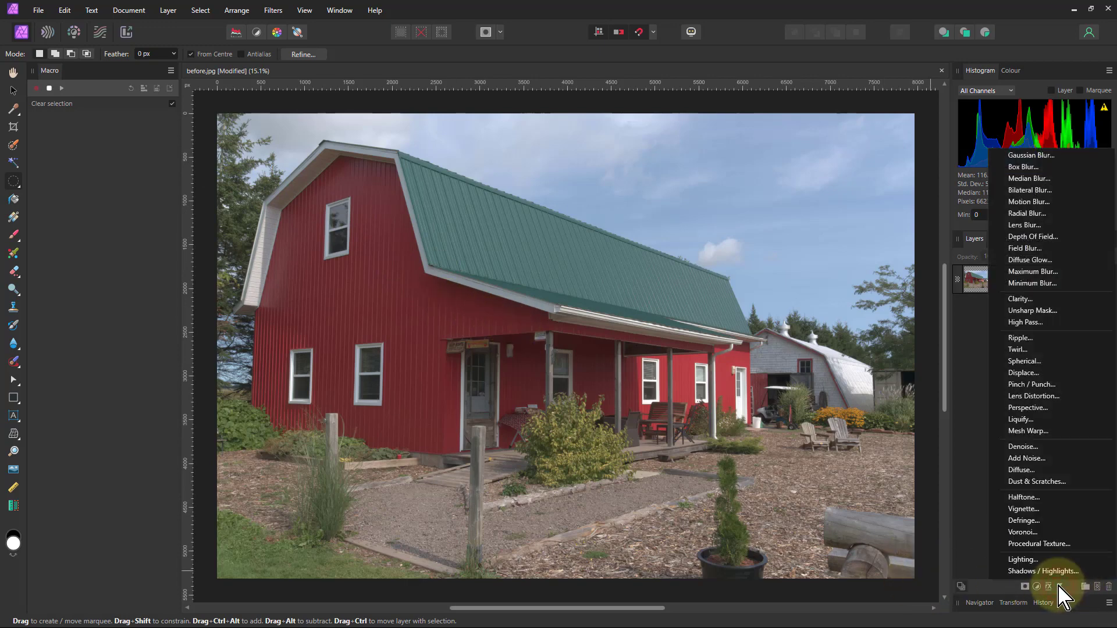
left_click(1051, 546)
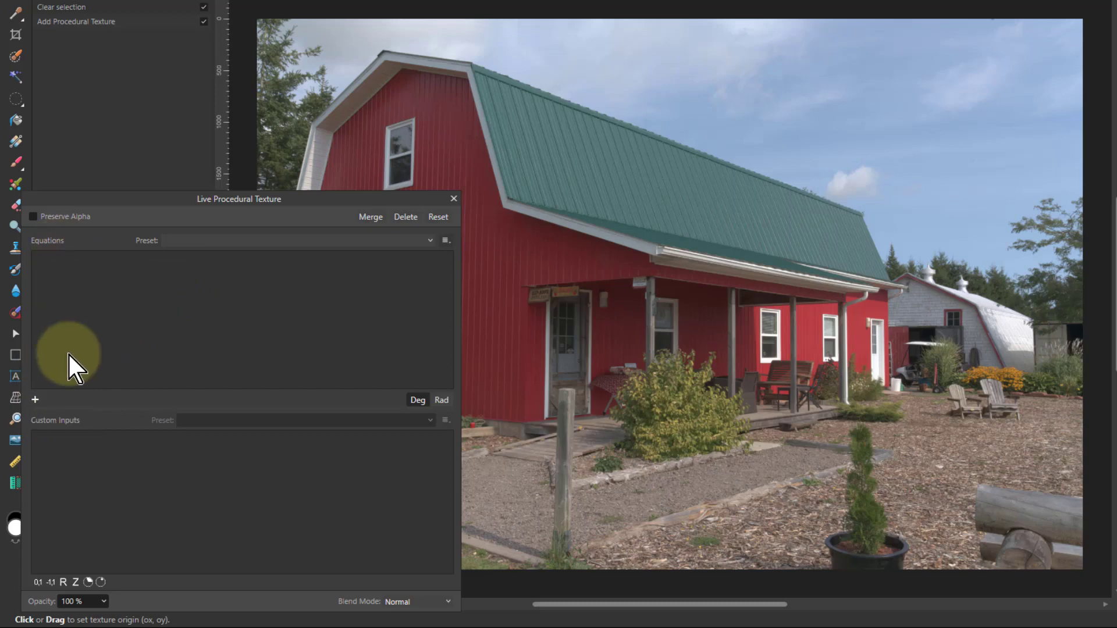
Add four equations to the procedural texture, one each for the R, G, B and A channels.
left_click(36, 399)
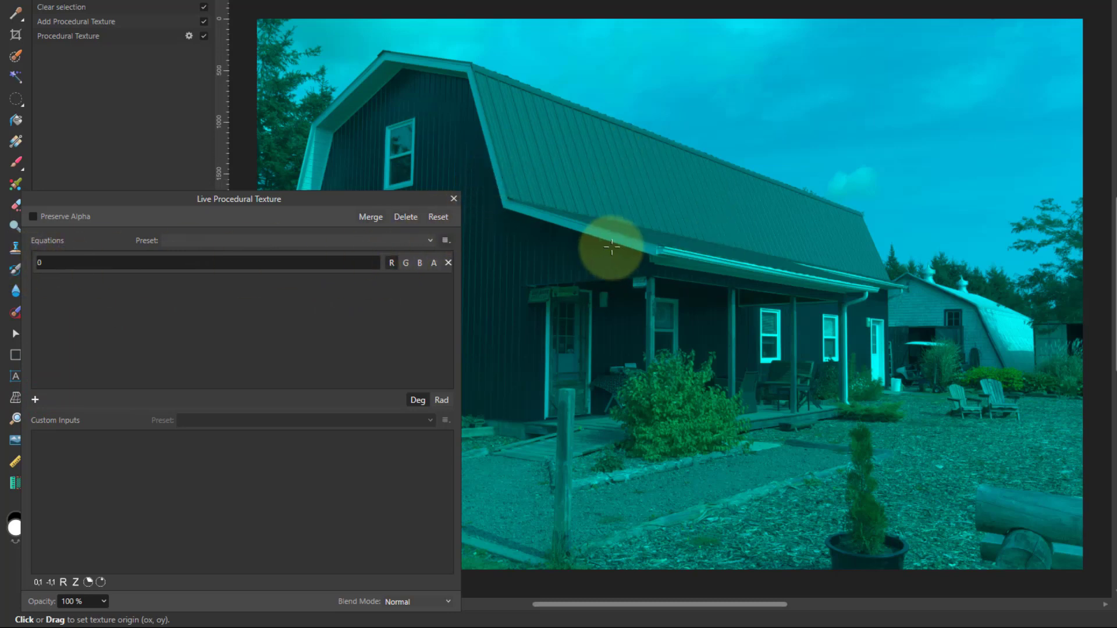
left_click(35, 400)
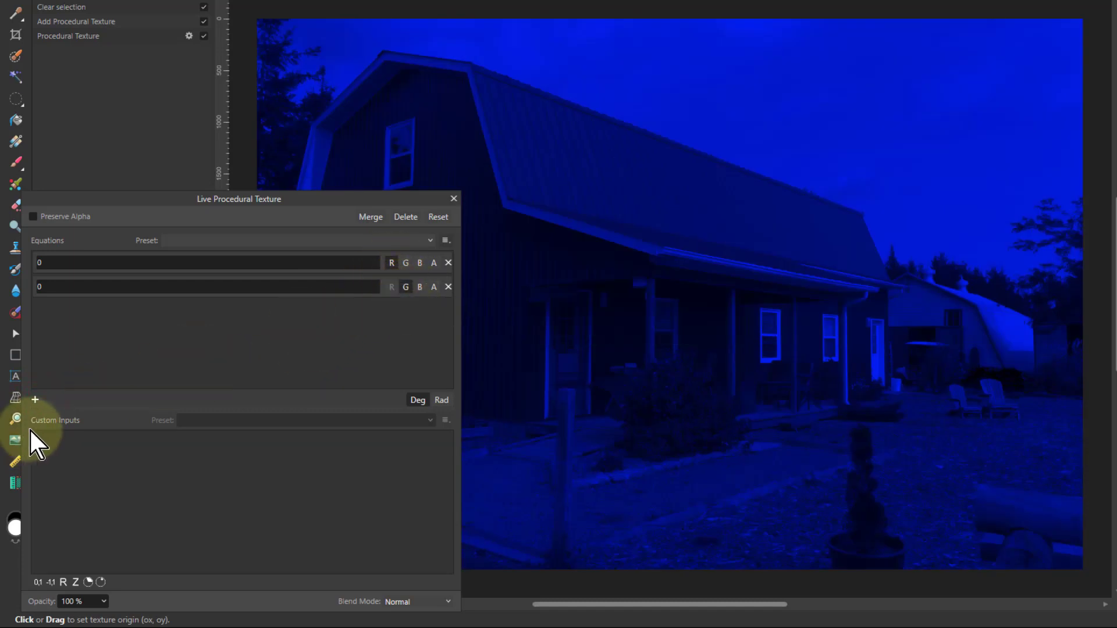
left_click(35, 399)
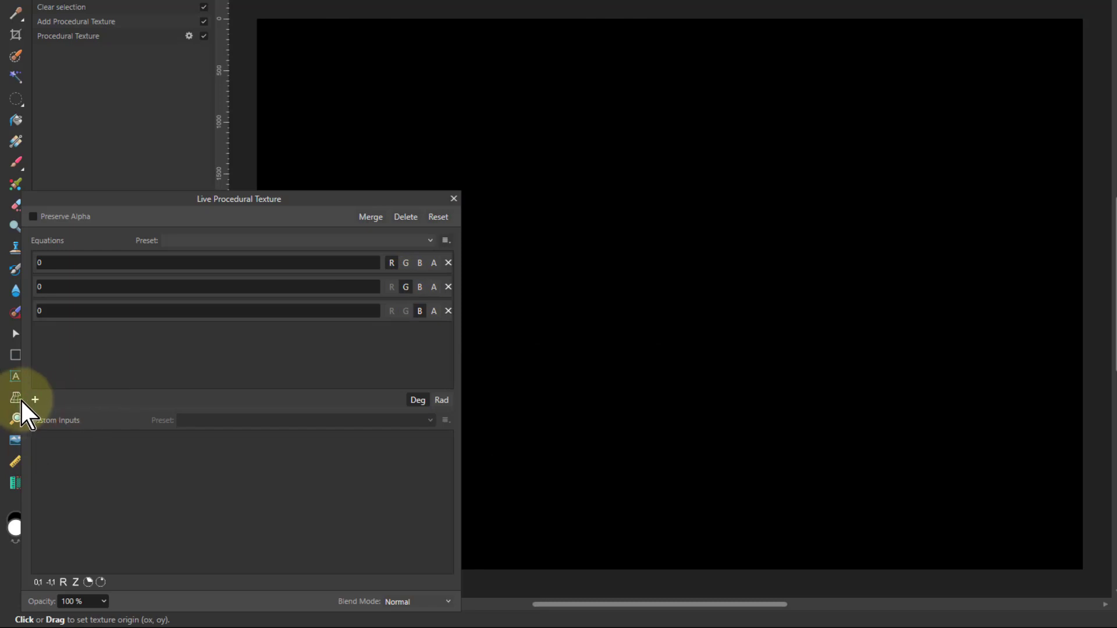
left_click(35, 400)
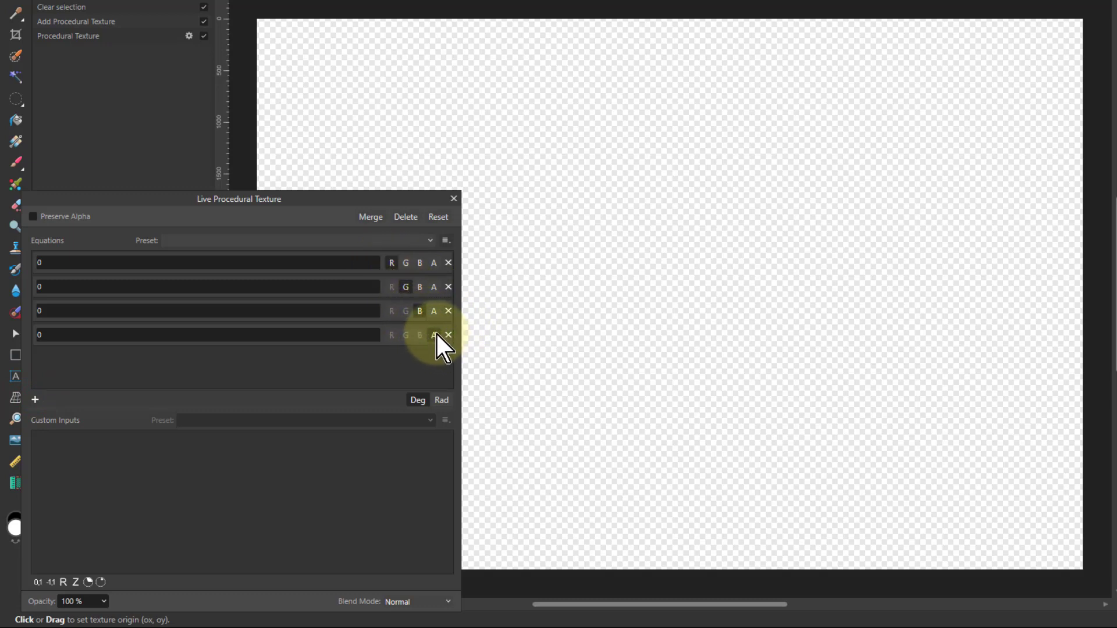
left_click(434, 336)
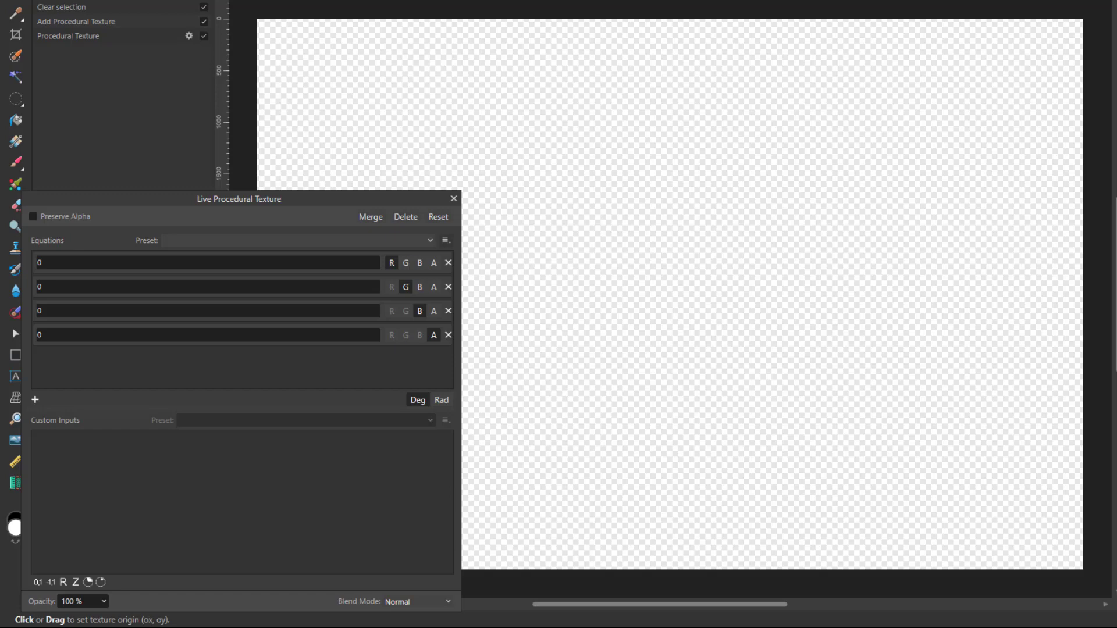
Set the red equation to (d*(1-((max(R,G,B)-min(R,G,B))*(a+1)*(b+1)+c))+(1-d)*(((max(R,G,B)-min(R,G,B))*(a+1)*(b+1)+c)))*(1-e)+e*R, and the green one likewise but ending in e*G.
left_click(105, 263)
key("ctrl+v")
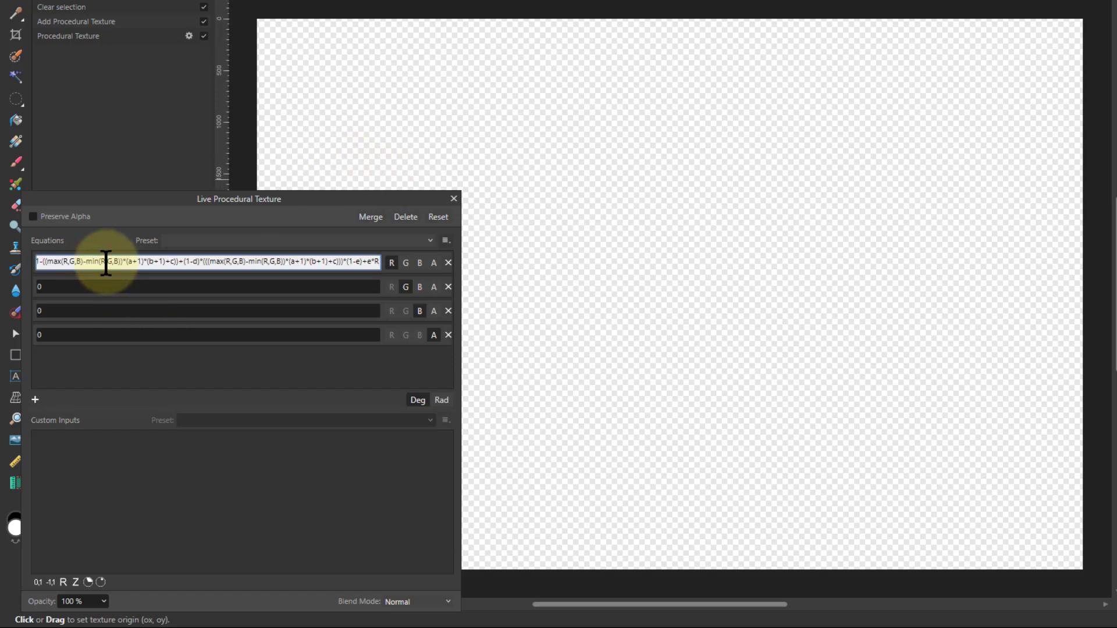
key("Return")
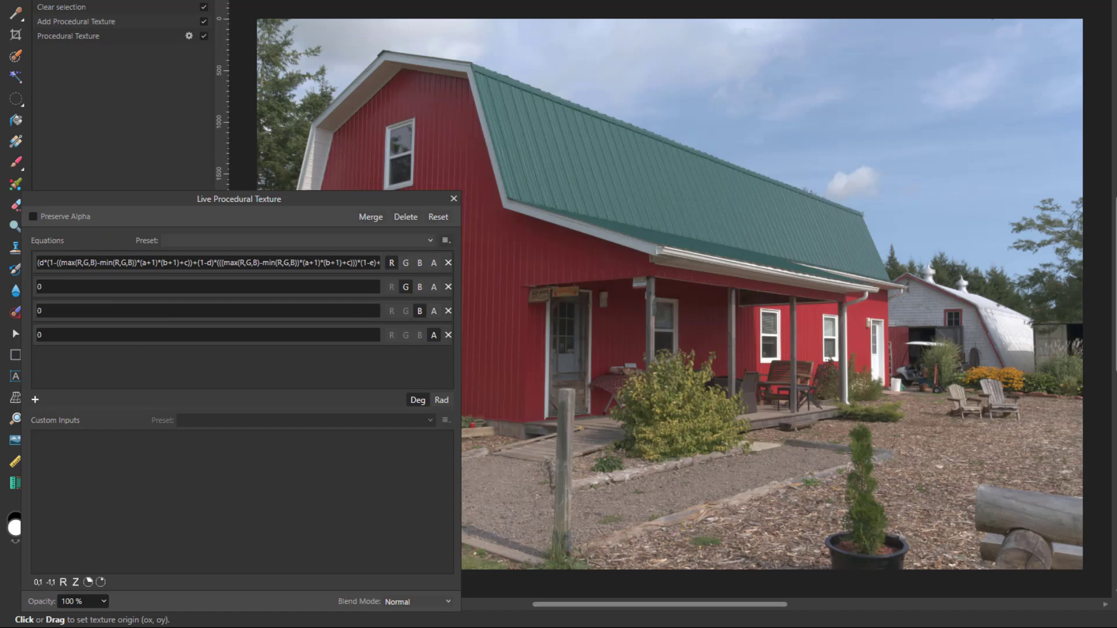
left_click(55, 289)
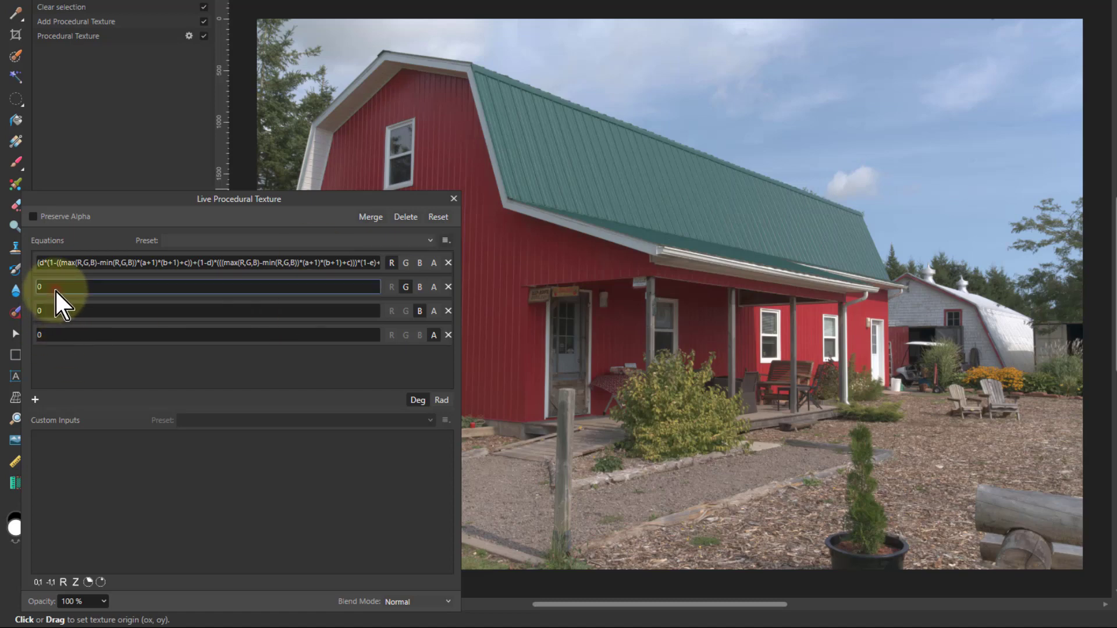
key("ctrl+v")
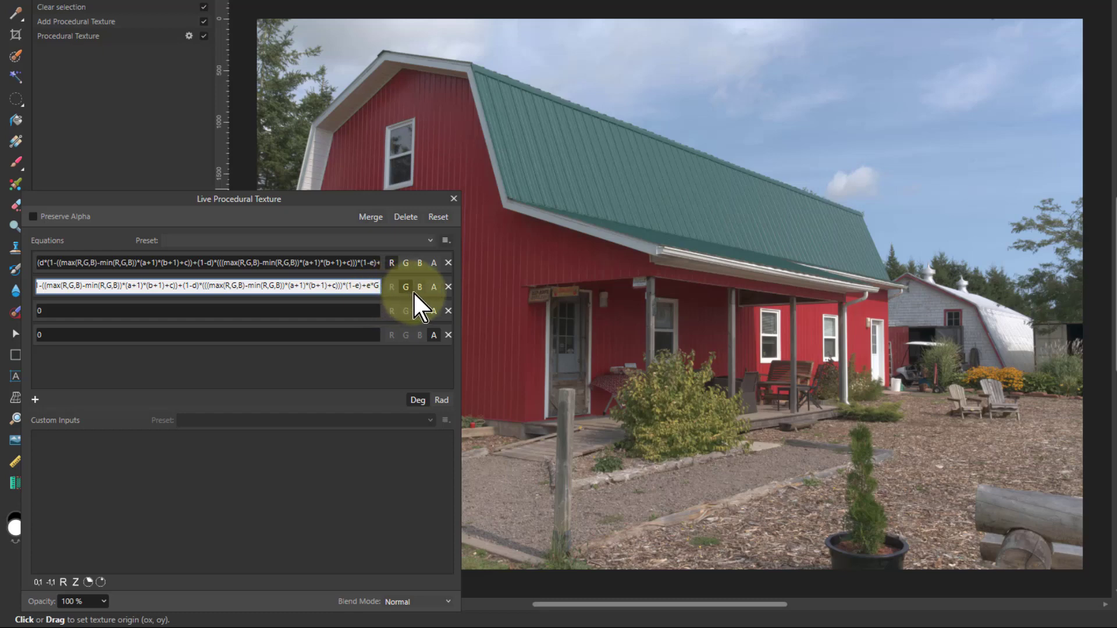
left_click(284, 320)
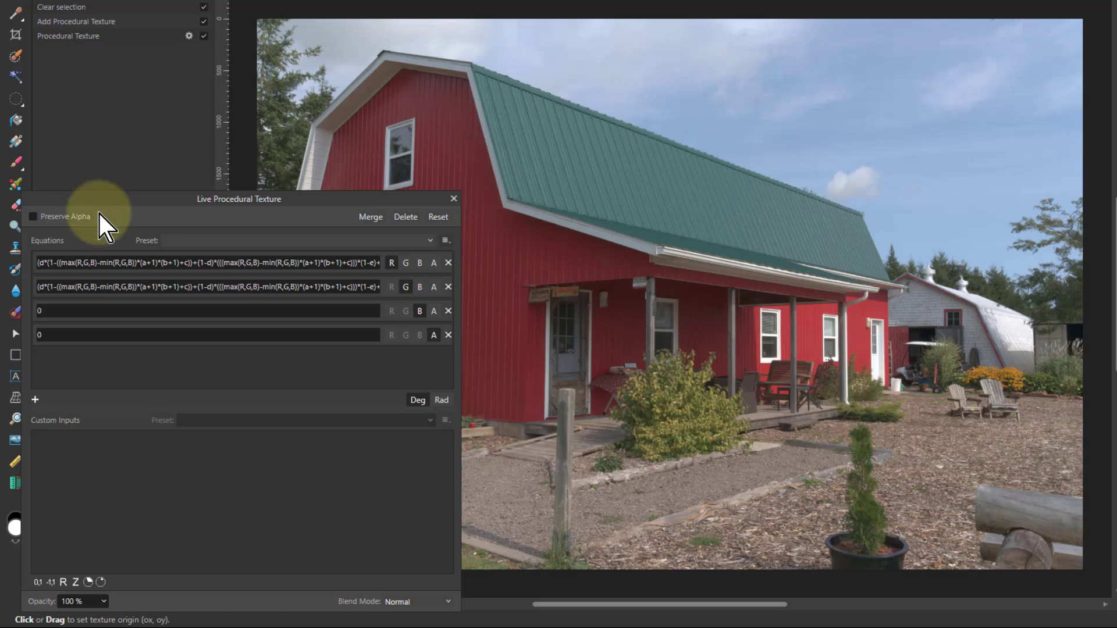
Paste the matching saturation equation for blue and set alpha to (d*(1-((max(R,G,B)-min(R,G,B))*(a+1)*(b+1)+c))+(1-d)*(((max(R,G,B)-min(R,G,B))*(a+1)*(b+1)+c)))*e+(1-e)*A.
left_click(58, 311)
key("ctrl+v")
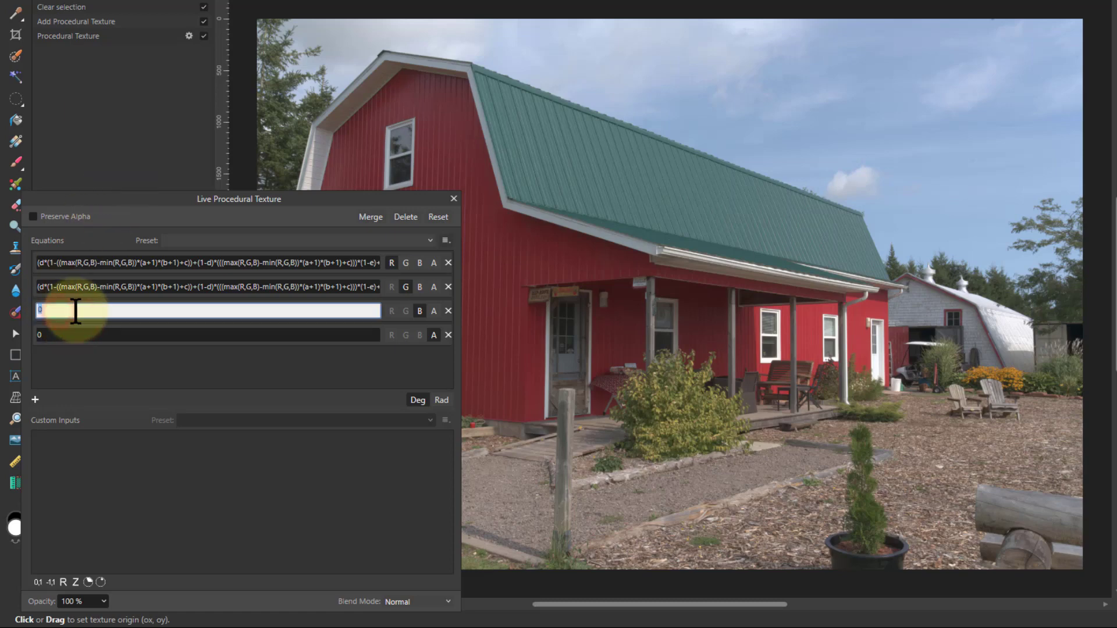
key("Return")
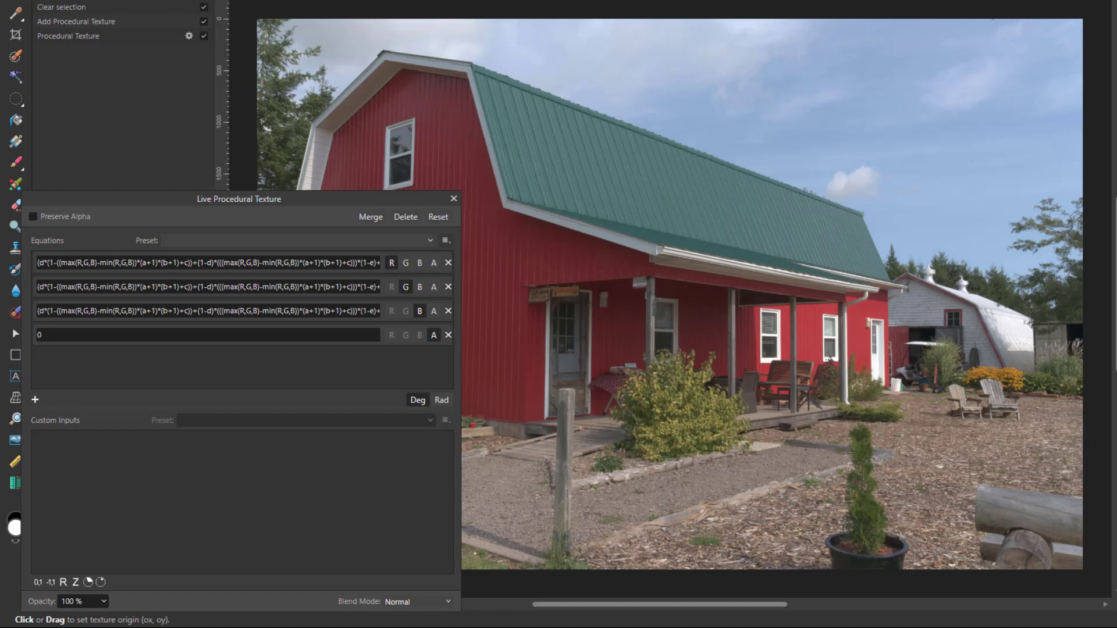
left_click(46, 334)
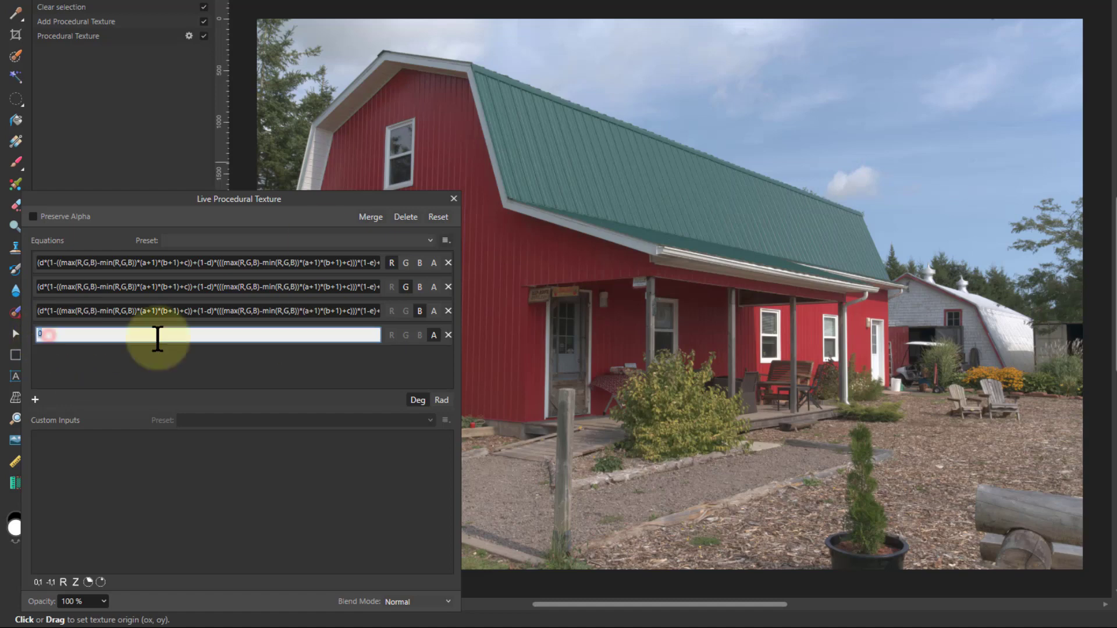
type("(d*(1-((max(R,G,B)-min(R,G,B))*(a+1)*(b+1)+c))+(1-d)*(((max(R,G,B)-min(R,G,B))*(a+1)*(b+1)+c)))*e+(1-e)*A")
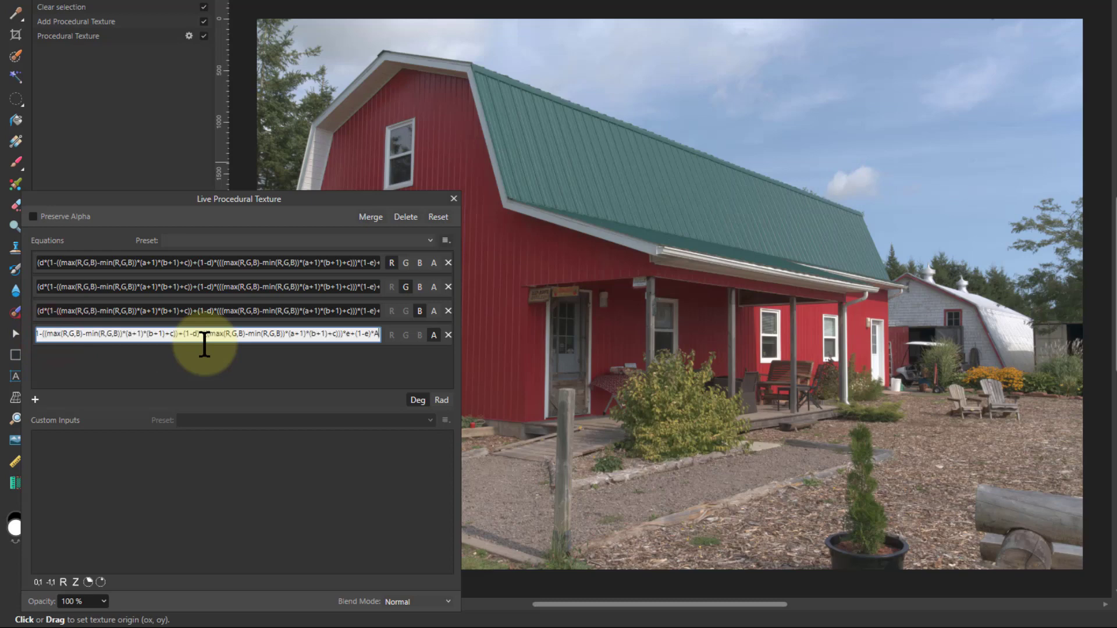
key("Return")
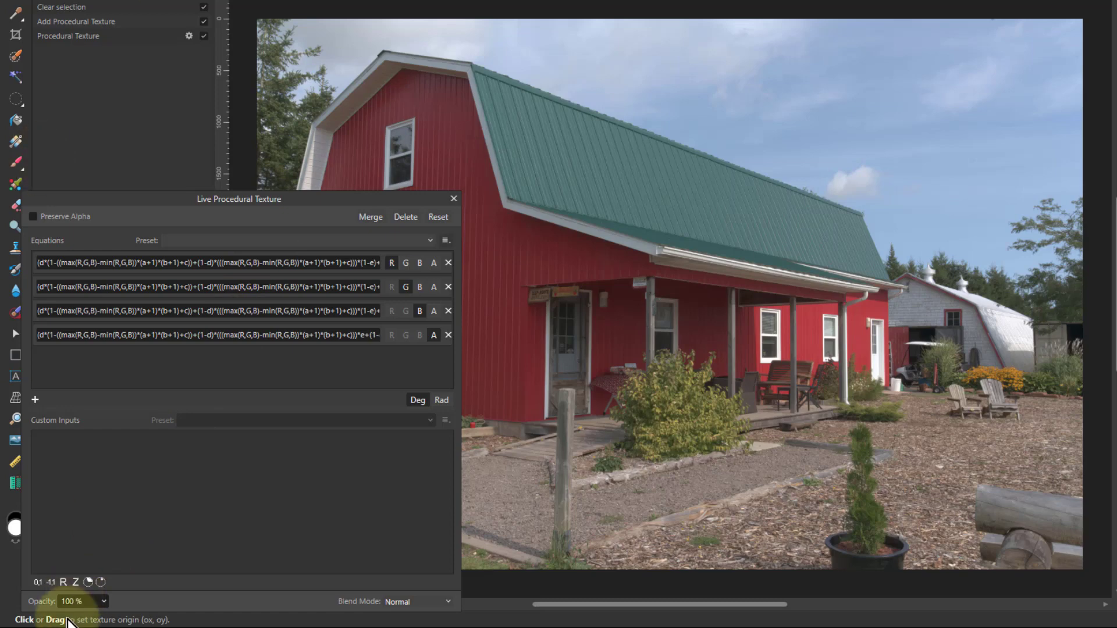
Add a -1 to 1 custom input a described as Stretch/Squeeze and a real-number input b described as Stretch Boost.
left_click(51, 582)
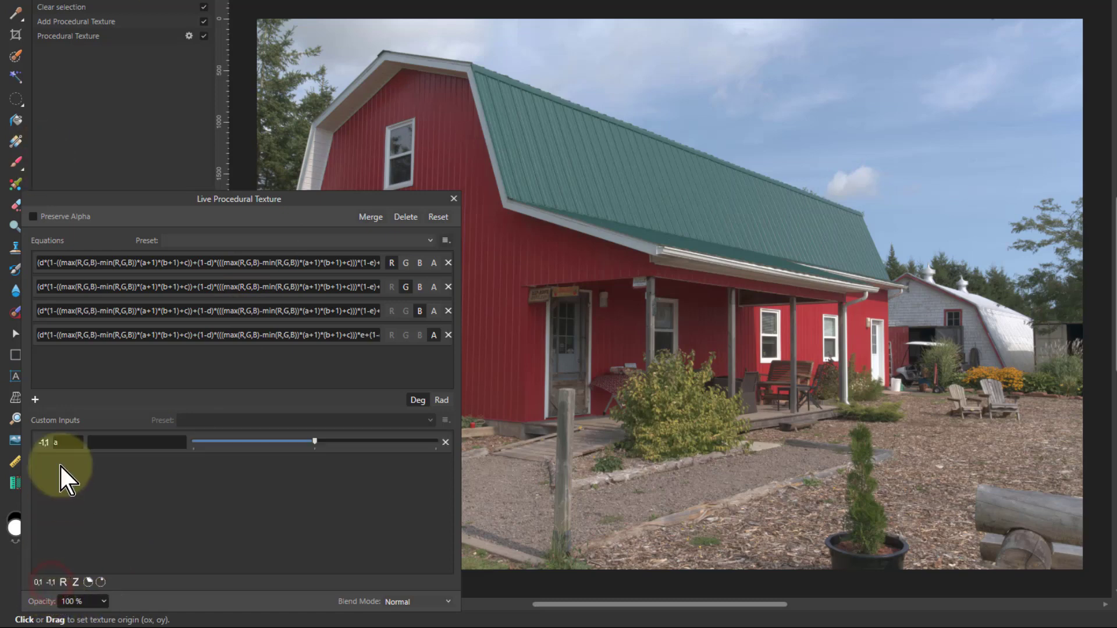
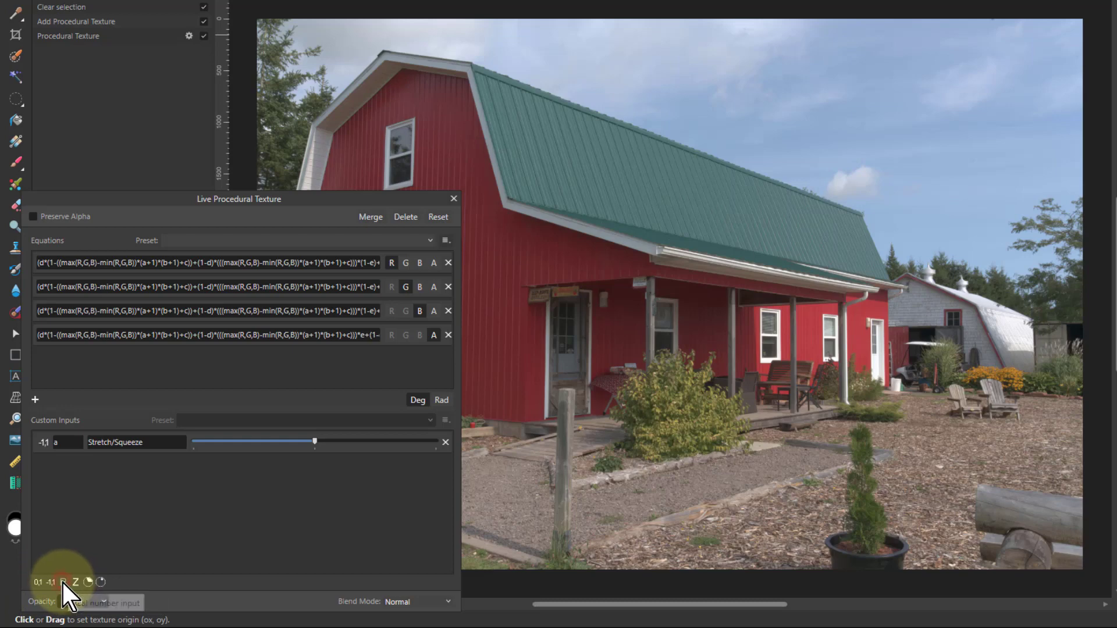
left_click(64, 583)
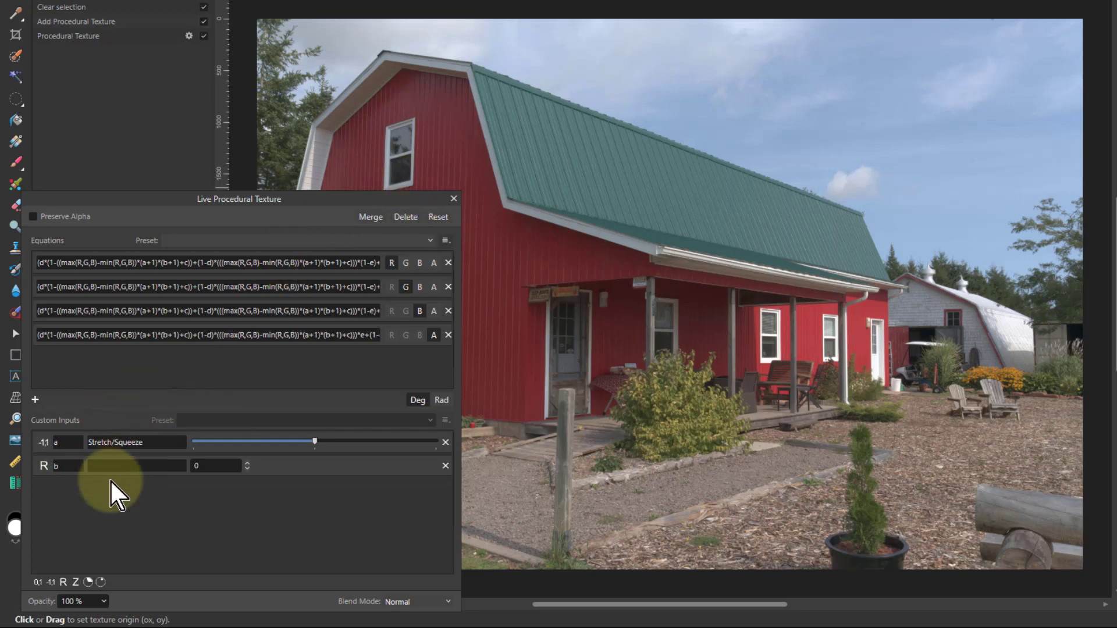
left_click(143, 464)
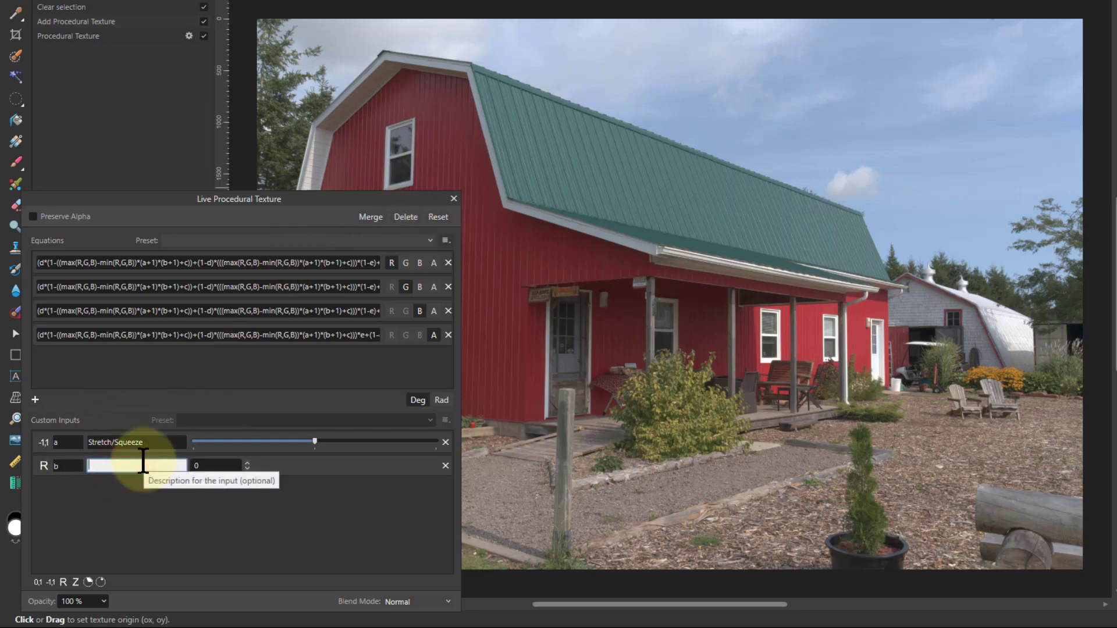
key("Return")
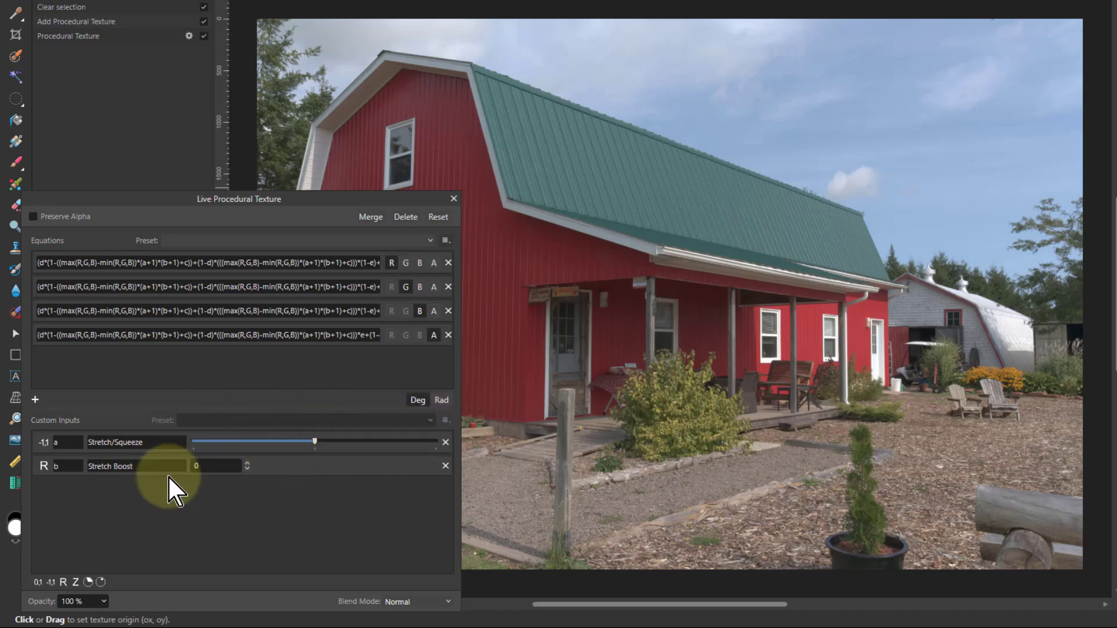
Add a third custom input c with a -1 to 1 range and describe it as Shift.
left_click(52, 583)
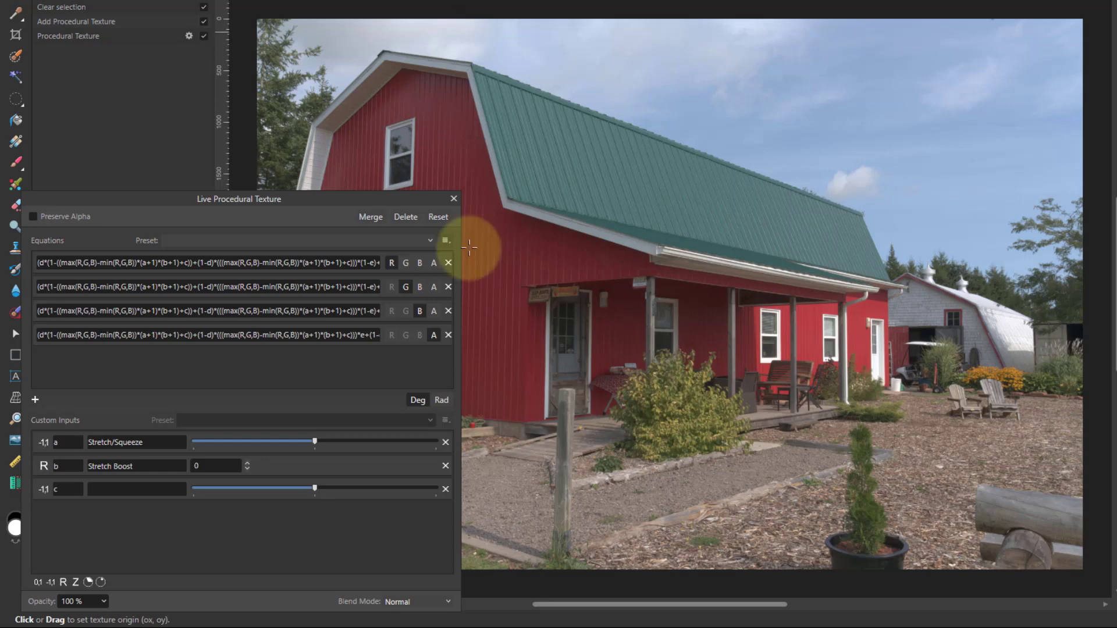
left_click(109, 489)
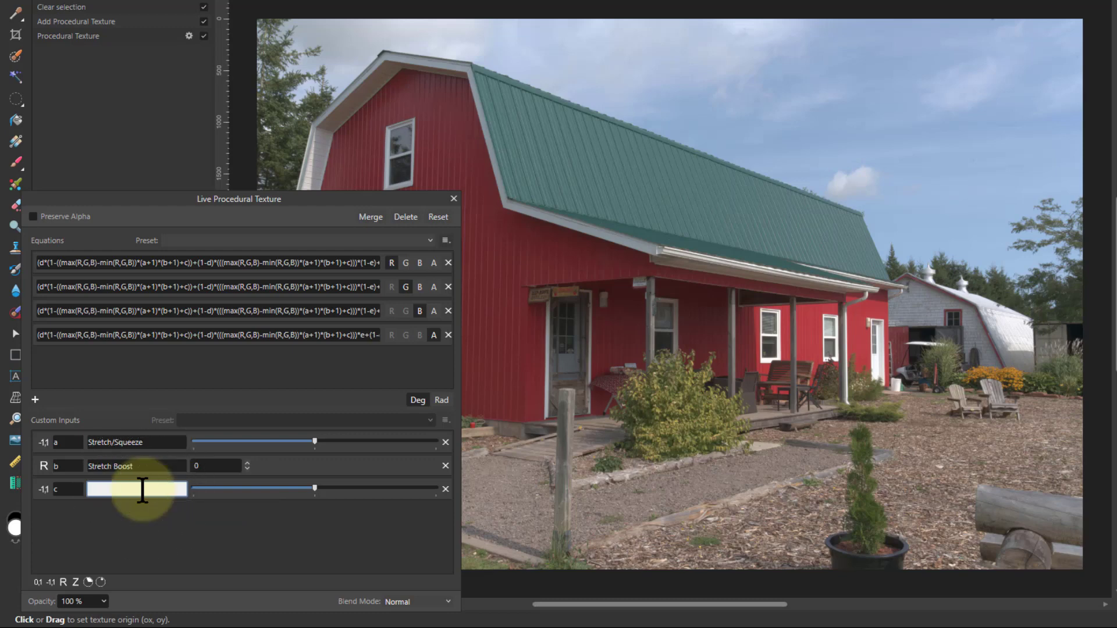
key("Return")
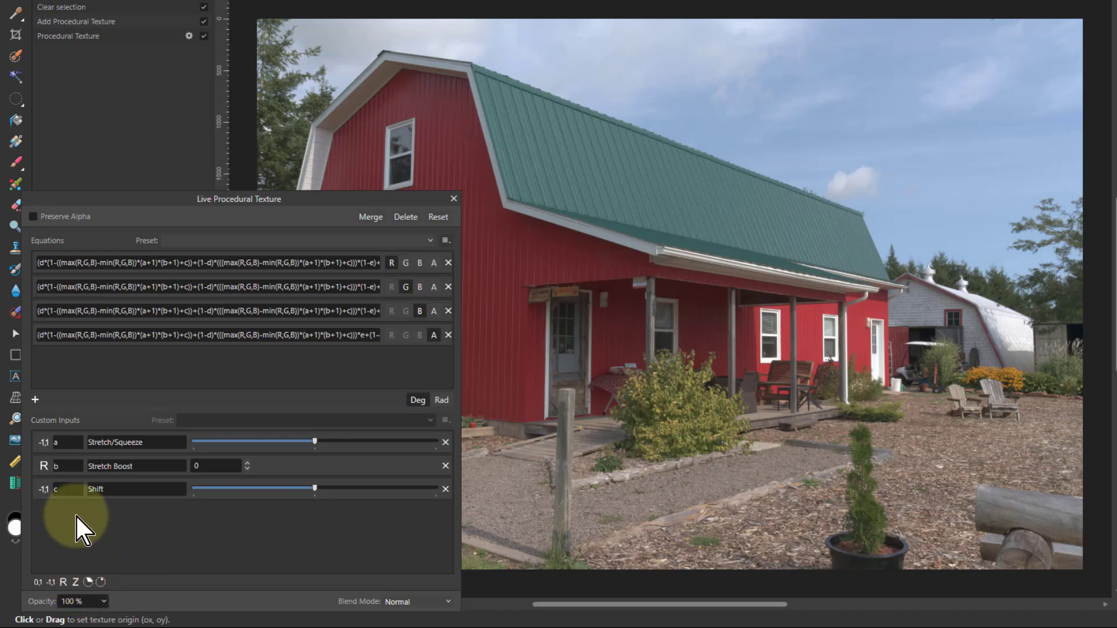
Add two integer custom inputs, describing d as Invert (0=Sat, 1=Desat) and e as 0=Preview, 1=Mask.
left_click(75, 583)
left_click(75, 583)
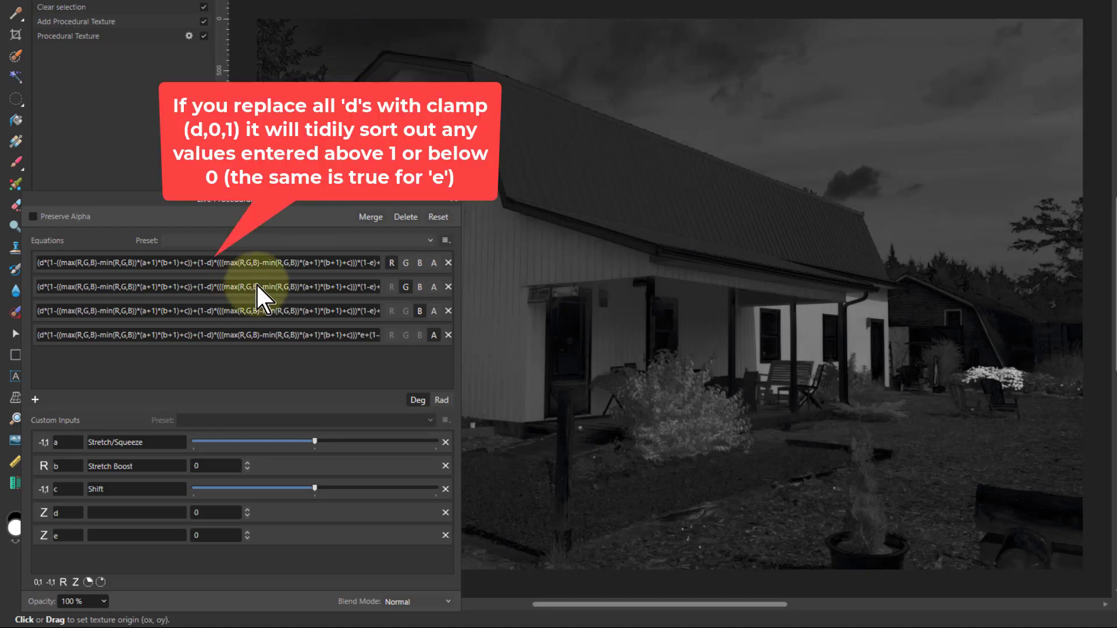
left_click(157, 513)
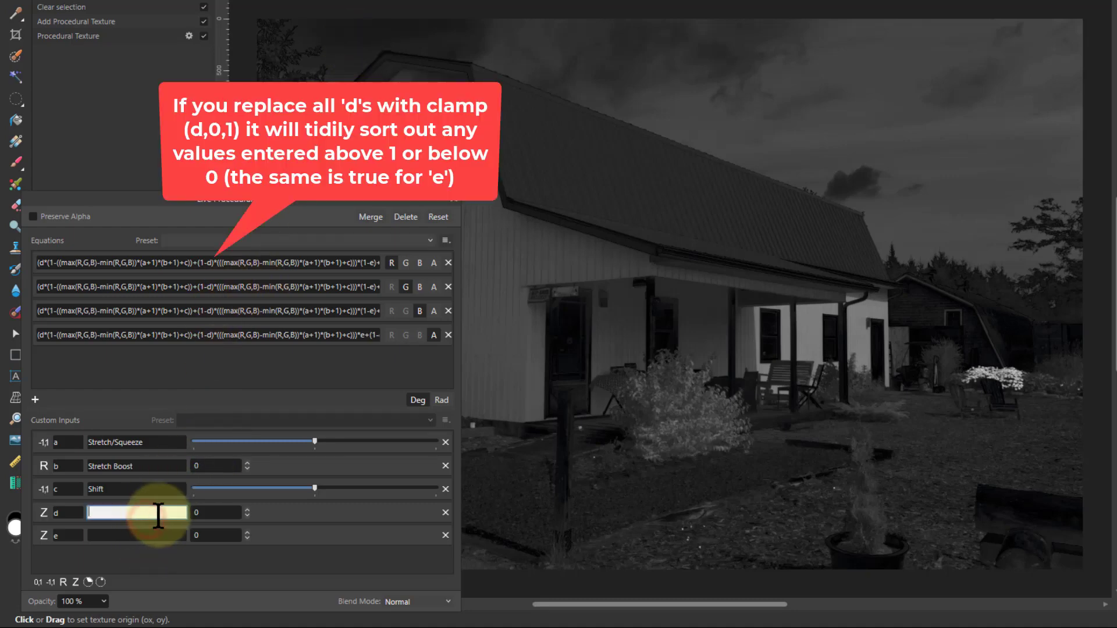
type("Invert (0=Sat, 1=Desat)")
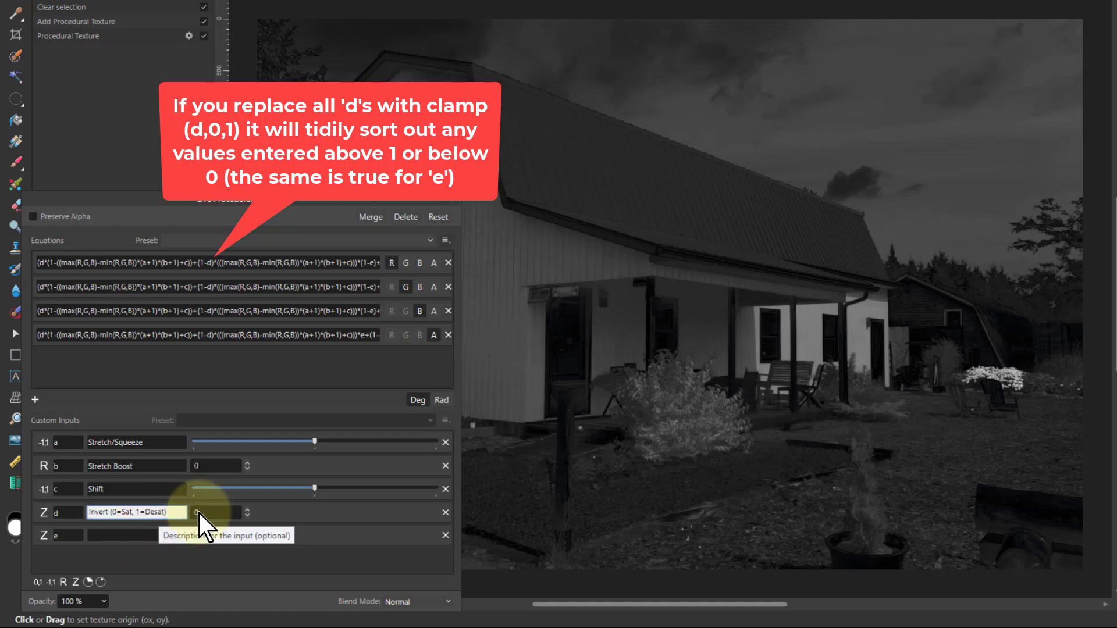
key("Return")
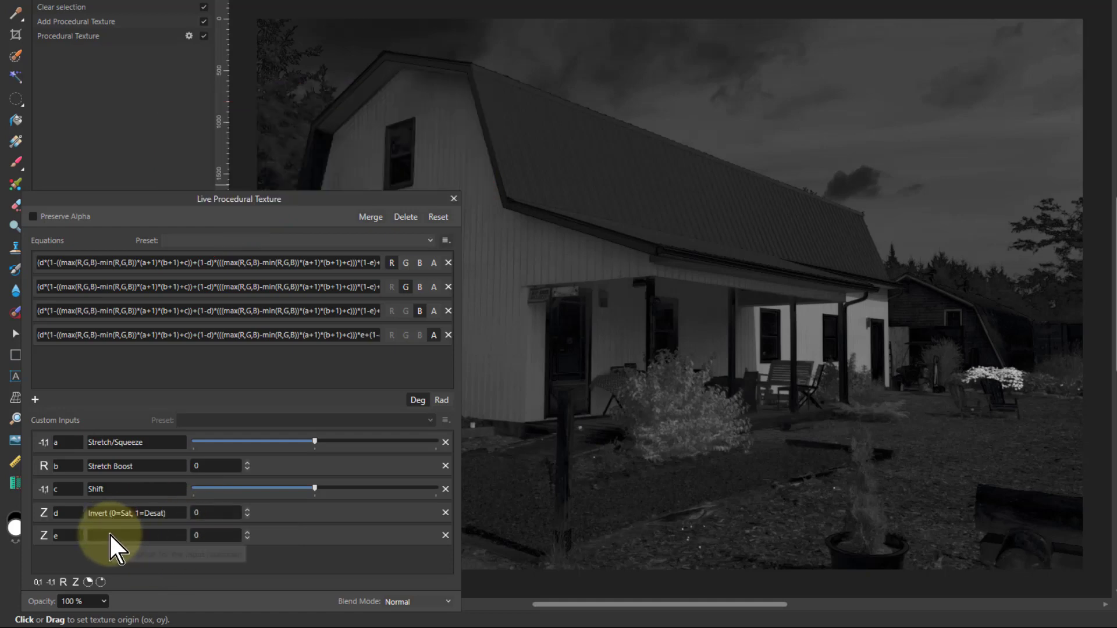
left_click(112, 534)
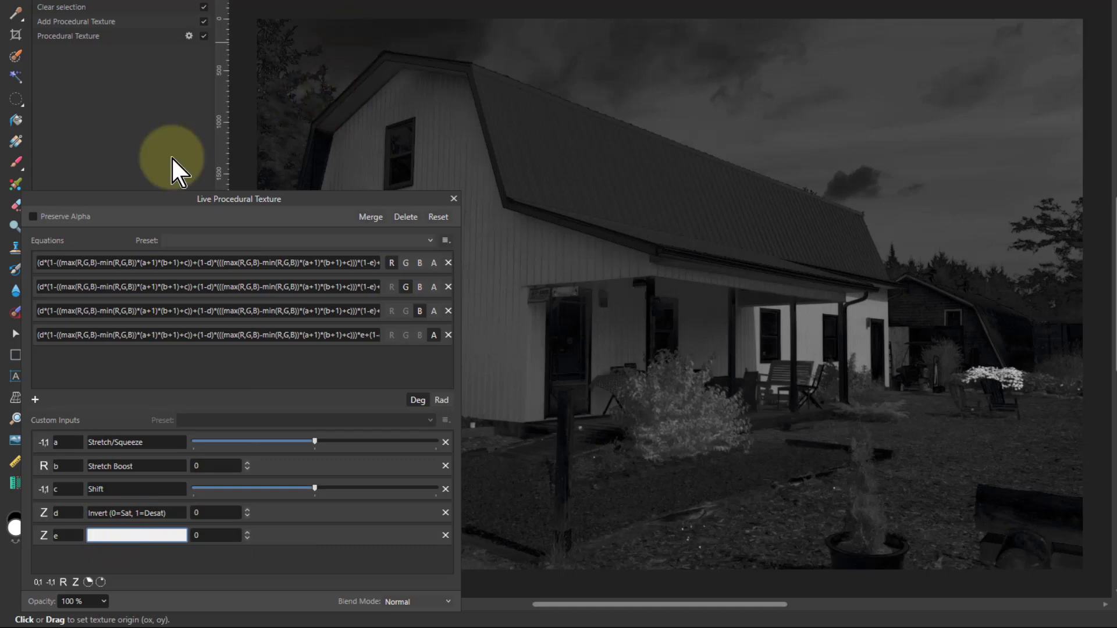
left_click(98, 536)
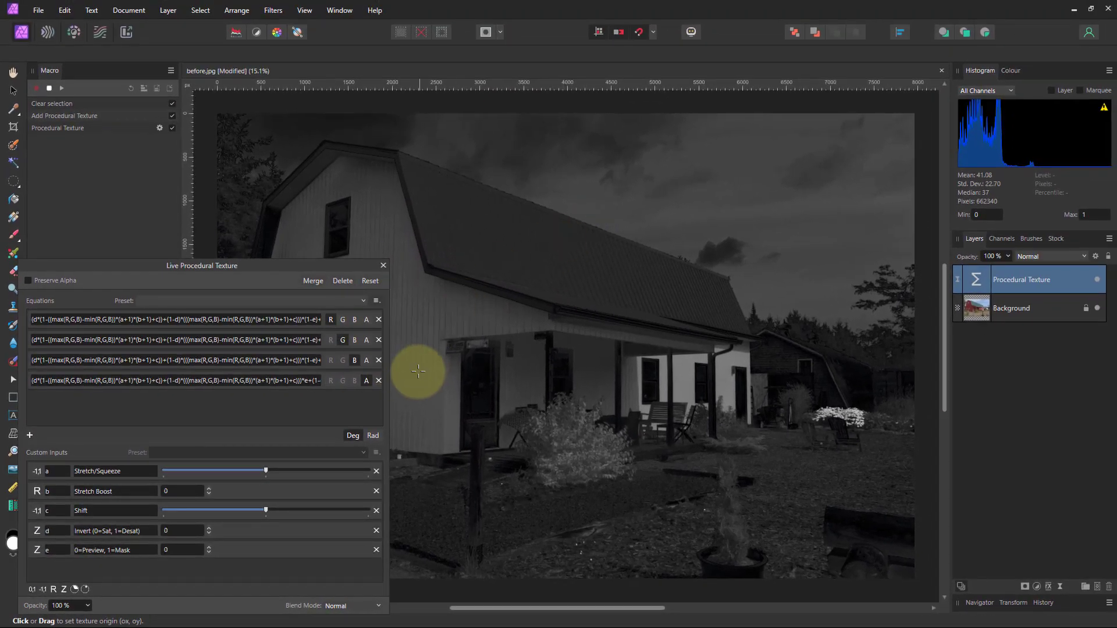
Try out the Shift and Stretch/Squeeze sliders on the mask preview and return both to their midpoints.
mouse_move(987, 131)
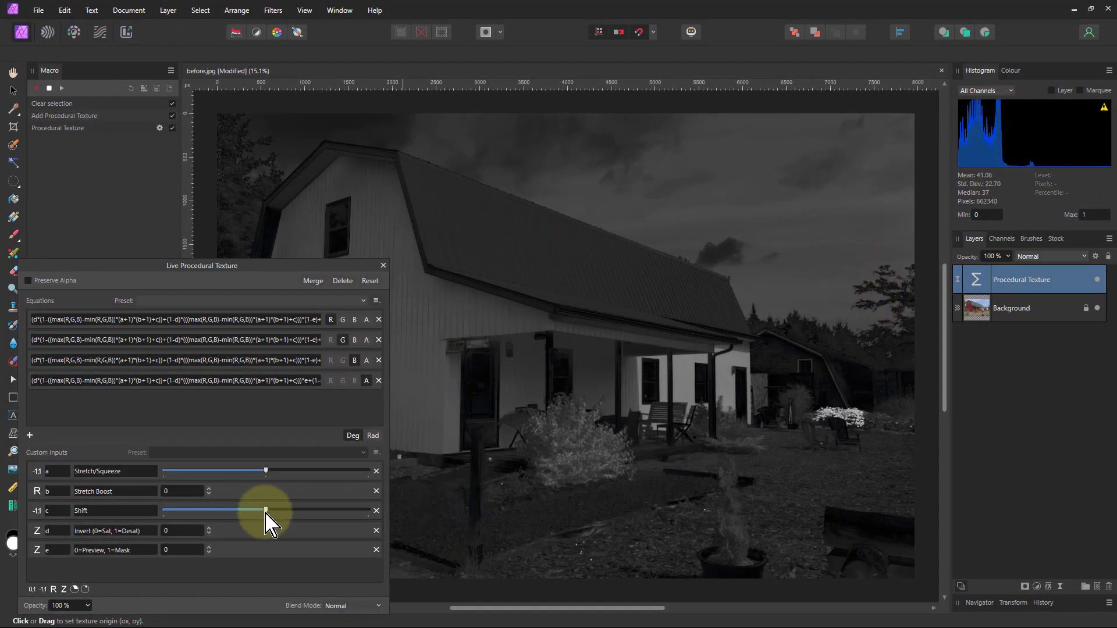
left_click_drag(266, 511, 297, 510)
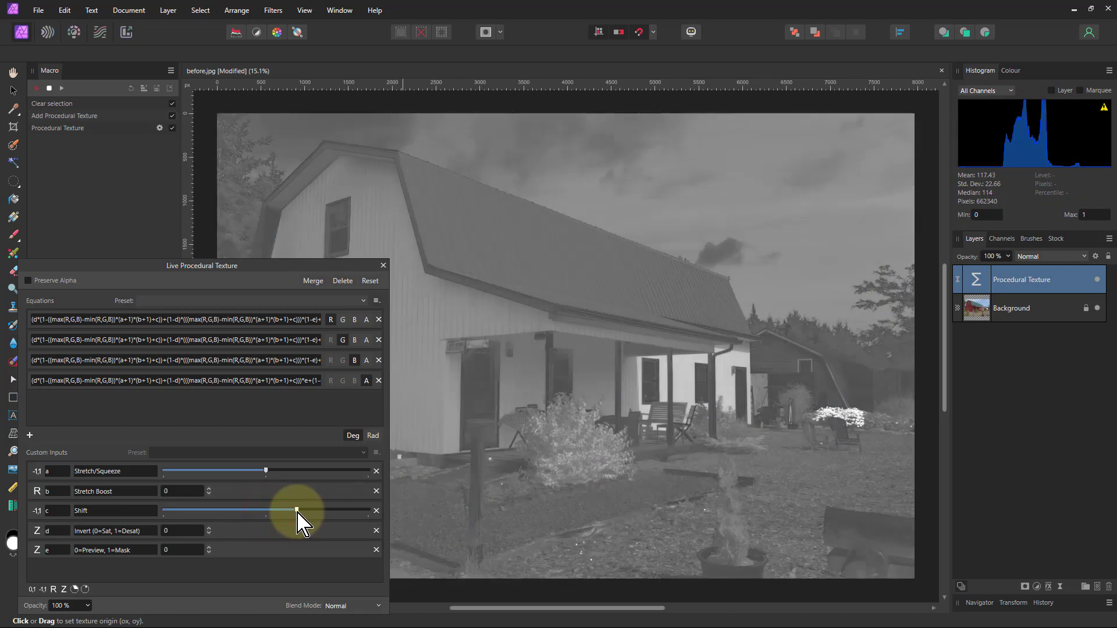
left_click_drag(297, 512, 267, 524)
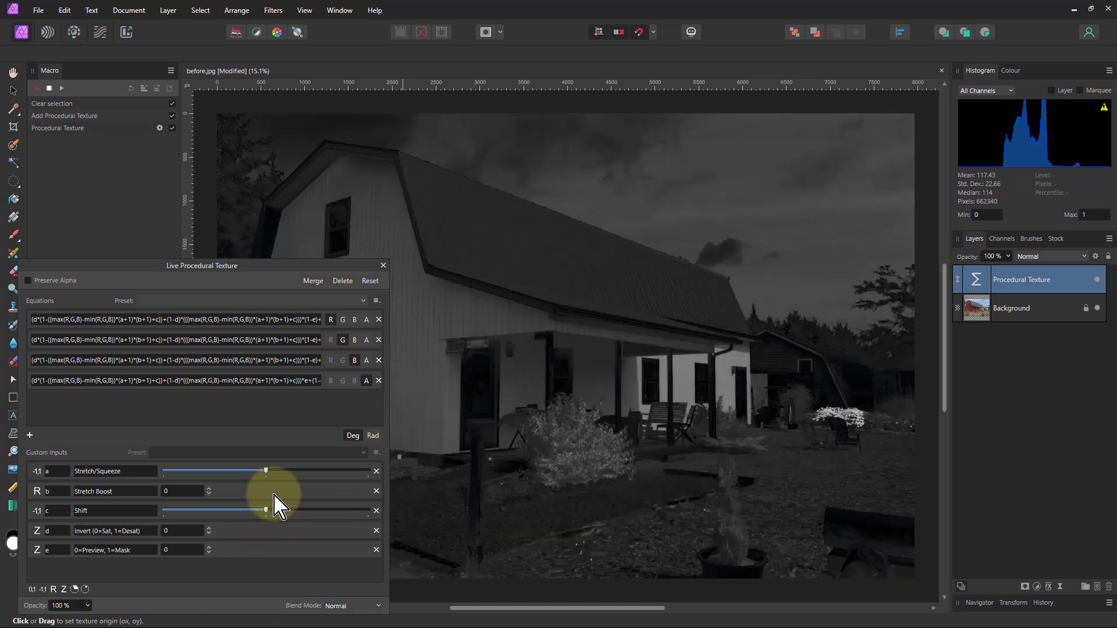
mouse_move(257, 469)
left_mouse_down()
mouse_move(322, 473)
mouse_move(200, 473)
mouse_move(268, 486)
left_mouse_up()
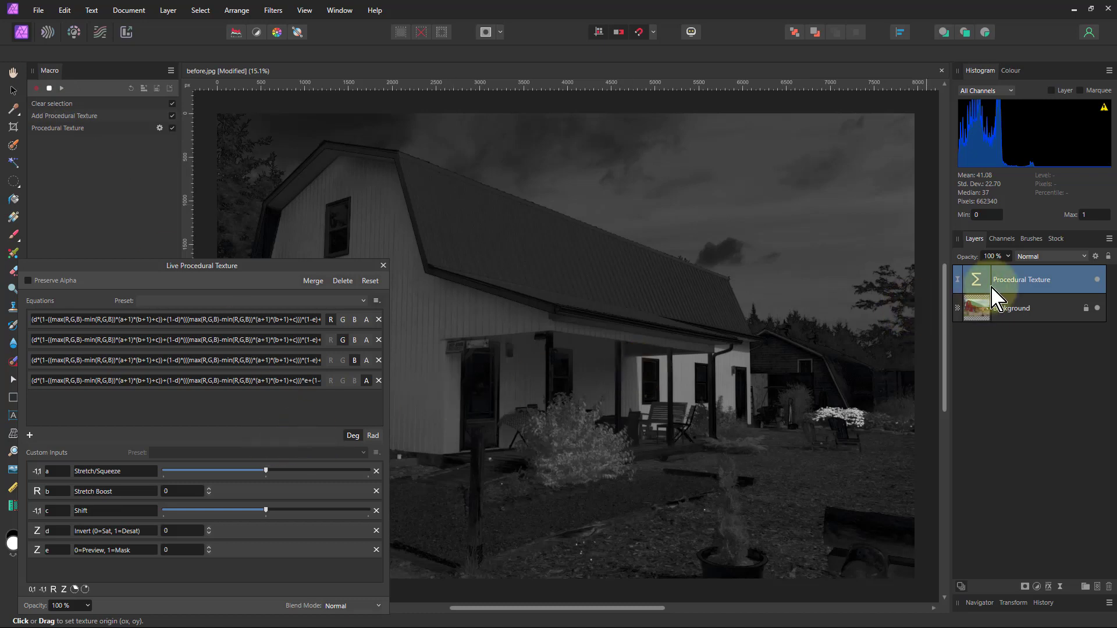
Rename the procedural texture layer as Saturation Mask (Basic) and stop recording the macro.
double_click(1016, 280)
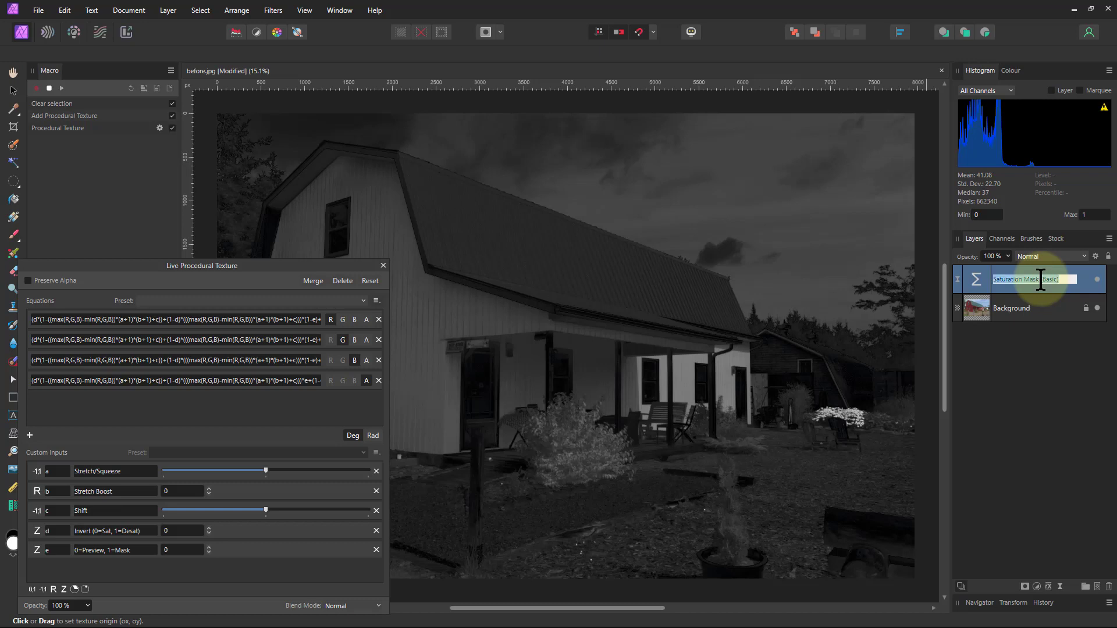
key("Return")
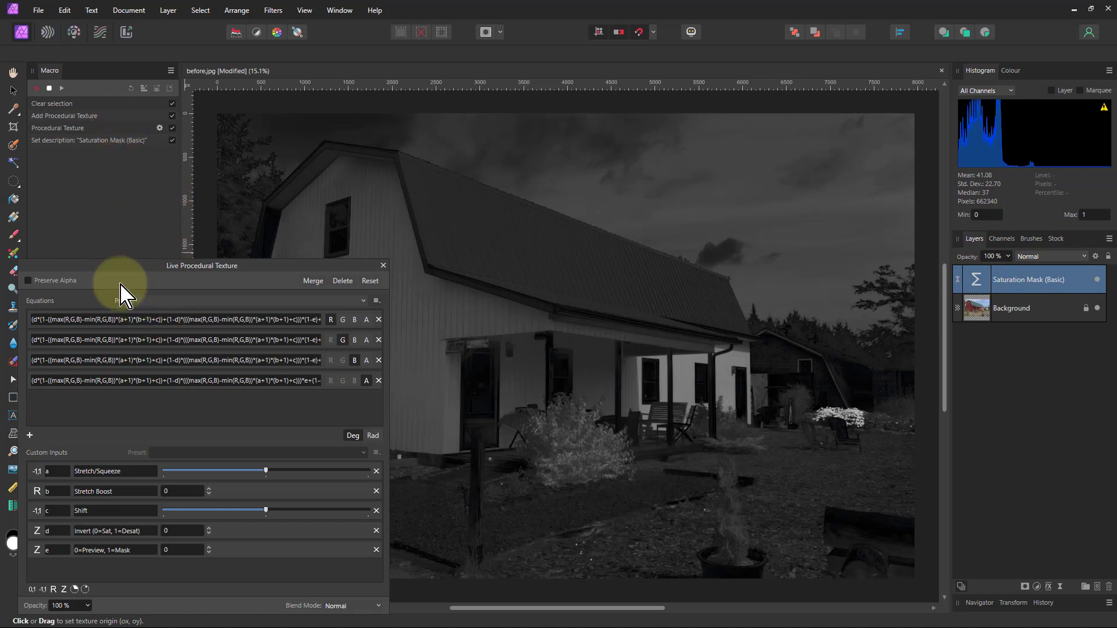
left_click(49, 88)
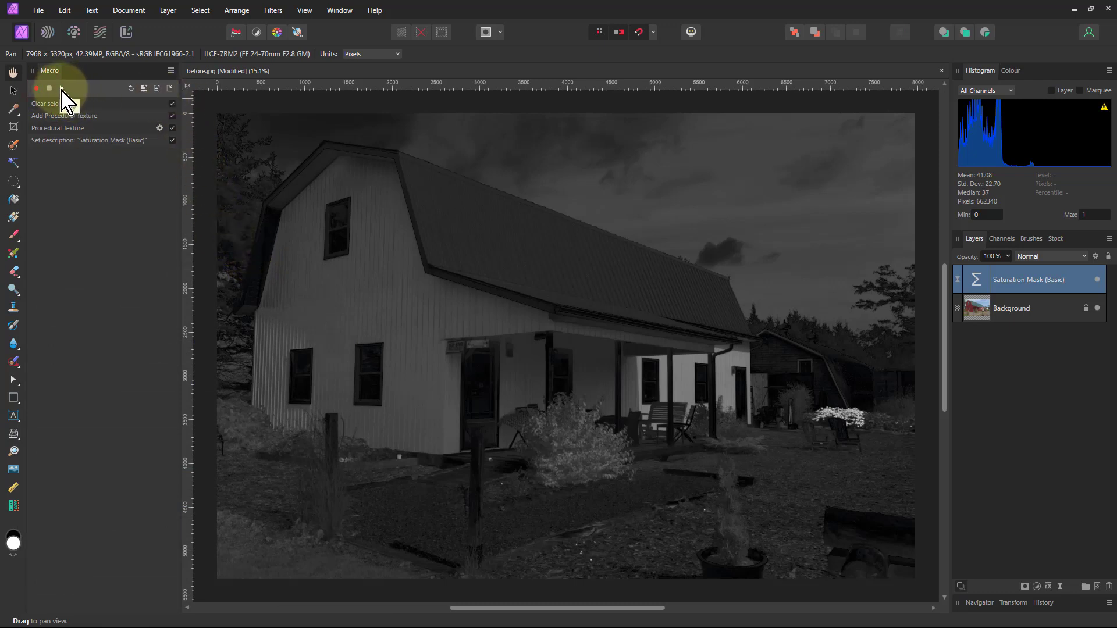
Test the recorded macro by deleting the Saturation Mask (Basic) layer and playing the macro back.
right_click(979, 278)
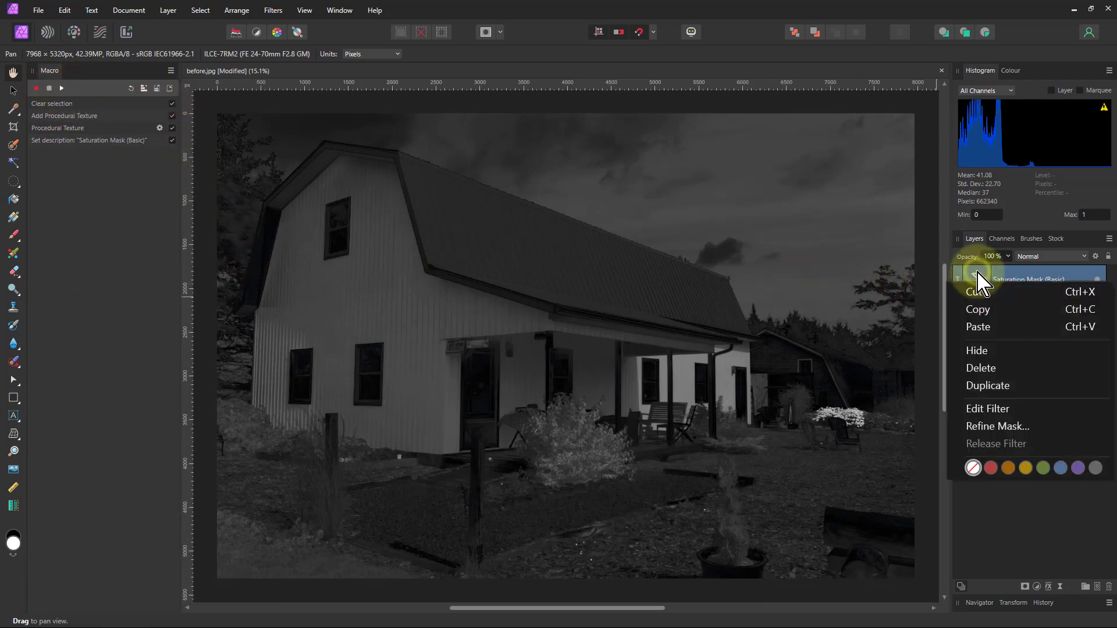
left_click(982, 368)
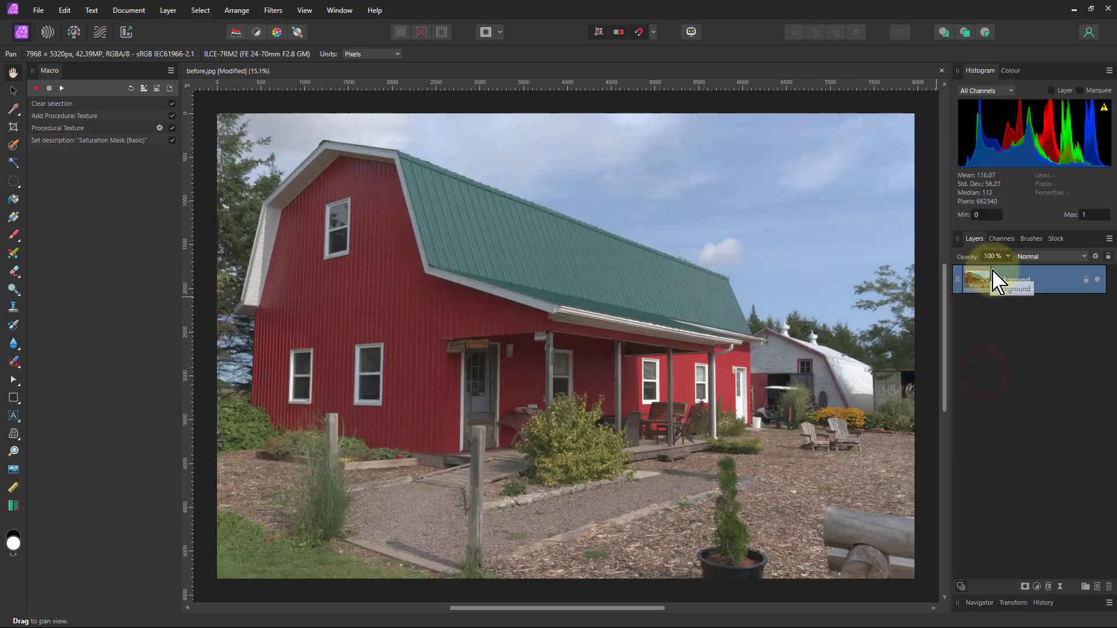
left_click(61, 87)
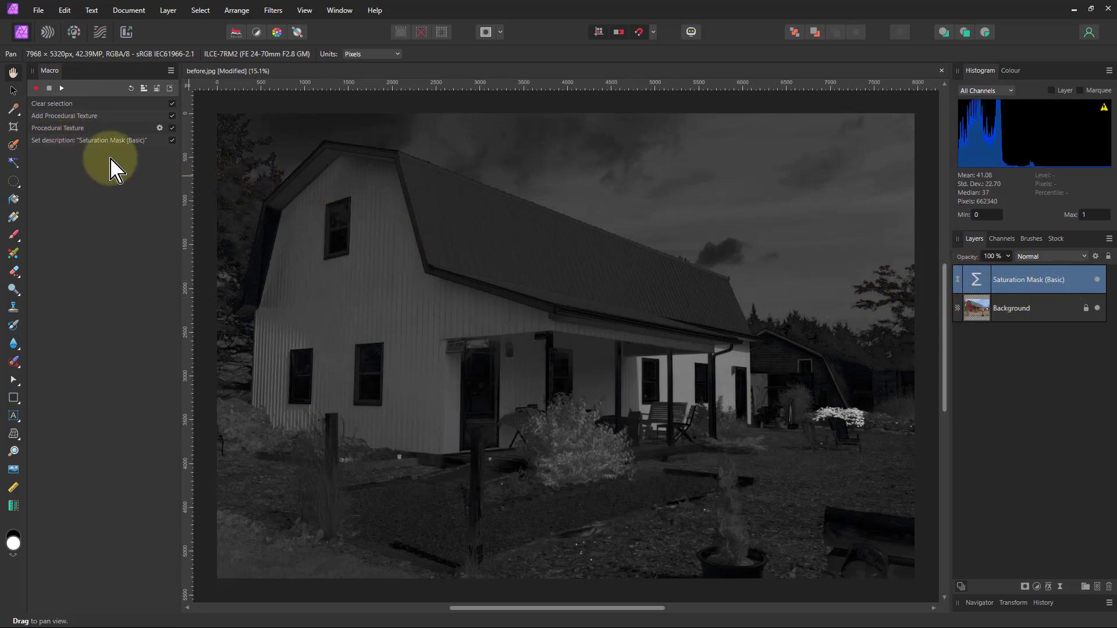
Save the macro to the library as Saturation Mask (Basic) in the Default category.
left_click(144, 88)
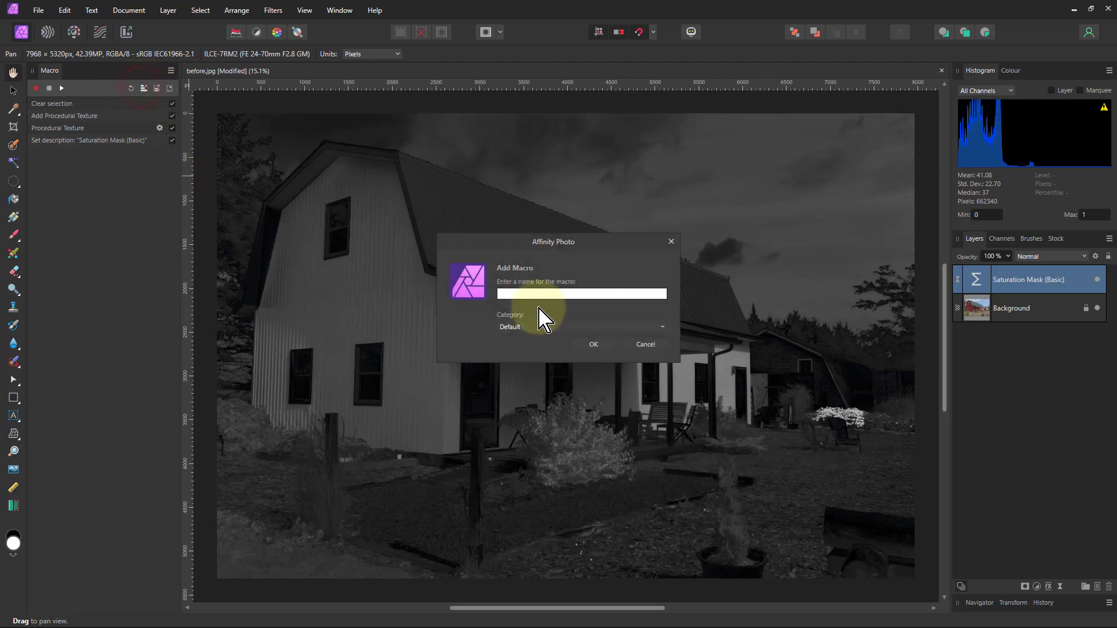
left_click(533, 329)
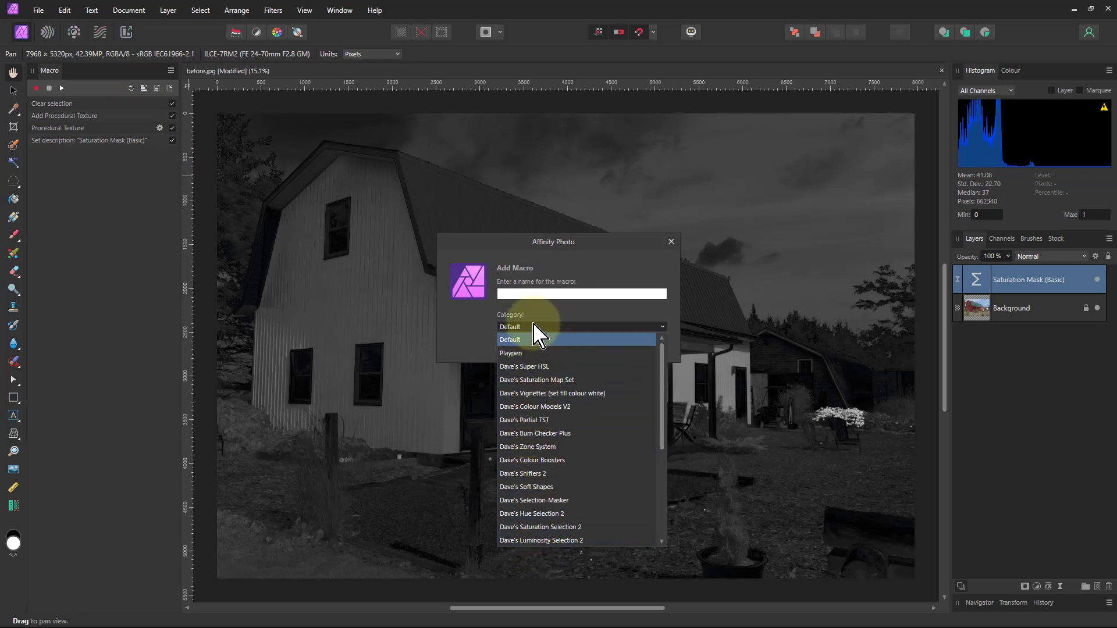
left_click(586, 292)
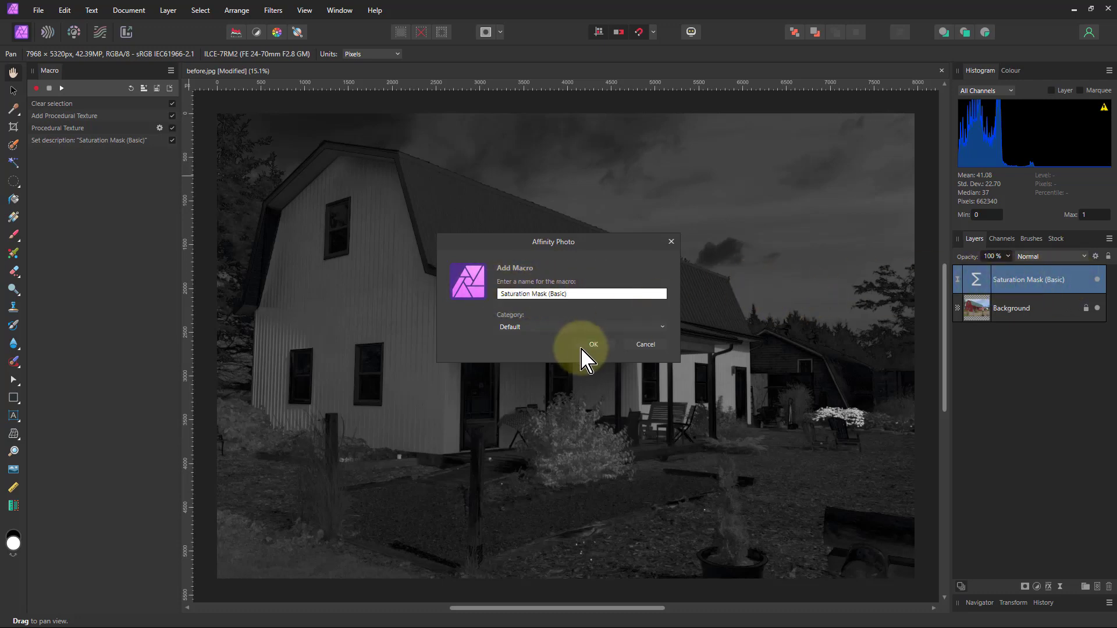
left_click(599, 346)
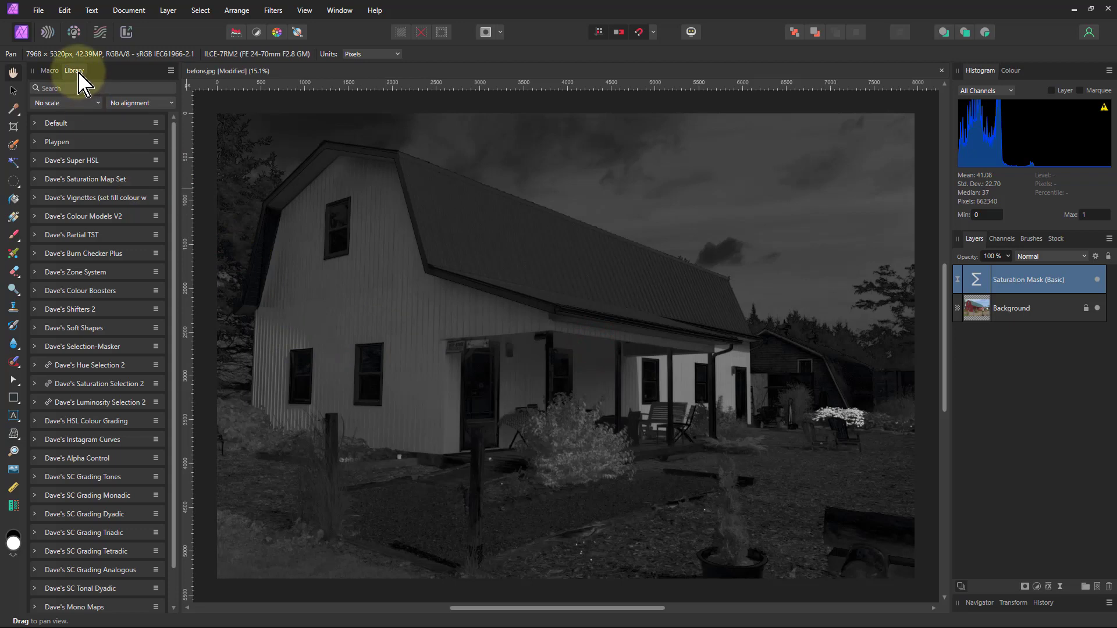
left_click(339, 10)
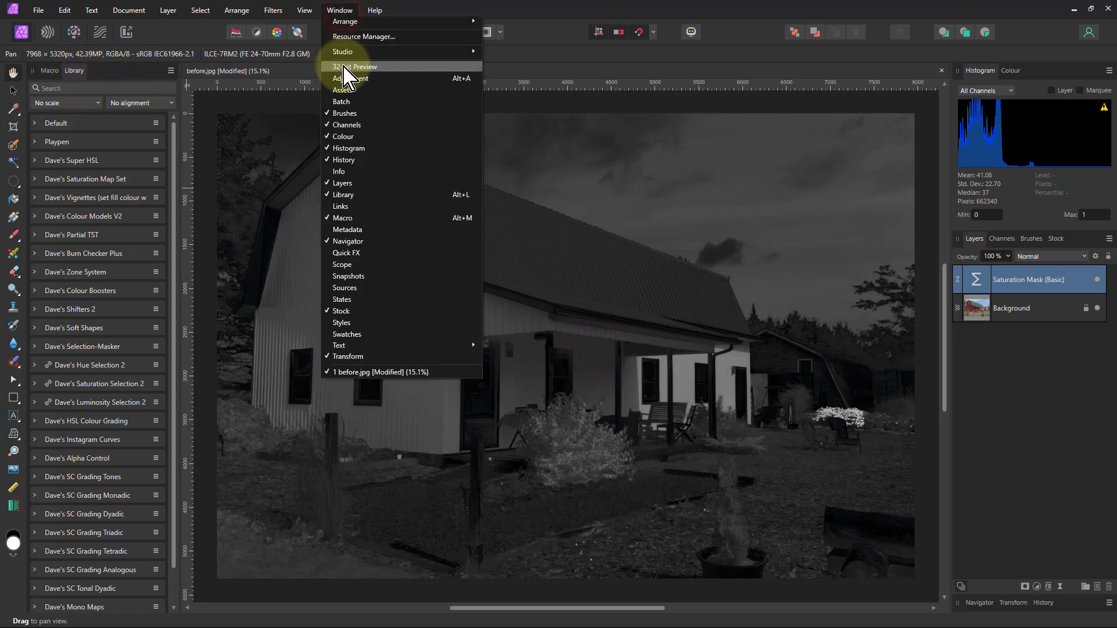
left_click(340, 12)
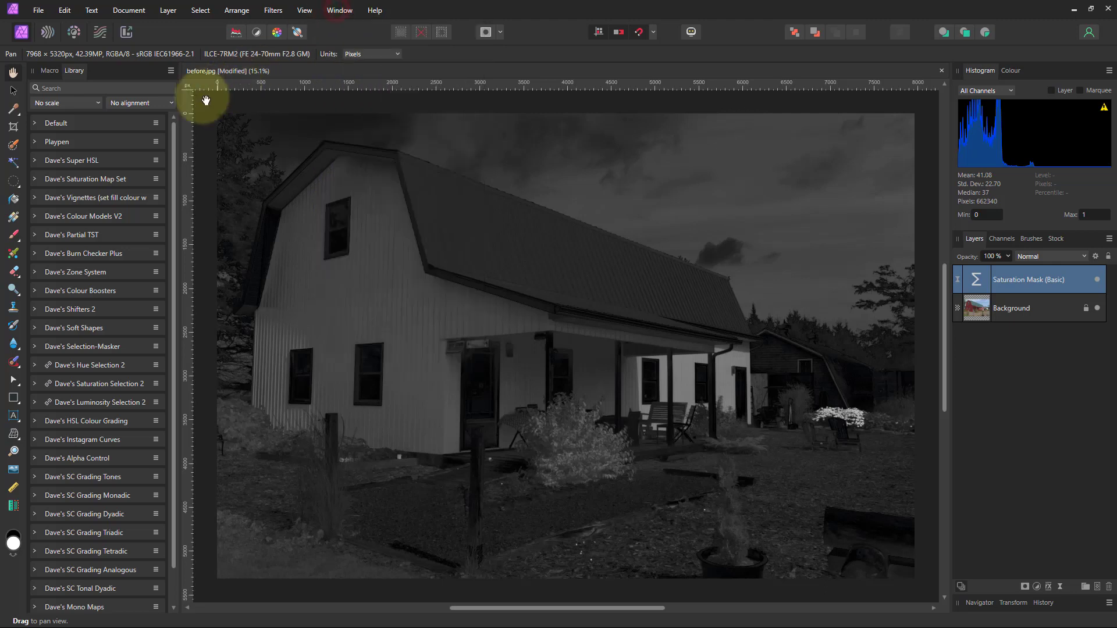
Delete the existing mask layer and apply the saved Saturation Mask (Basic) macro from the library's Default category.
left_click(35, 123)
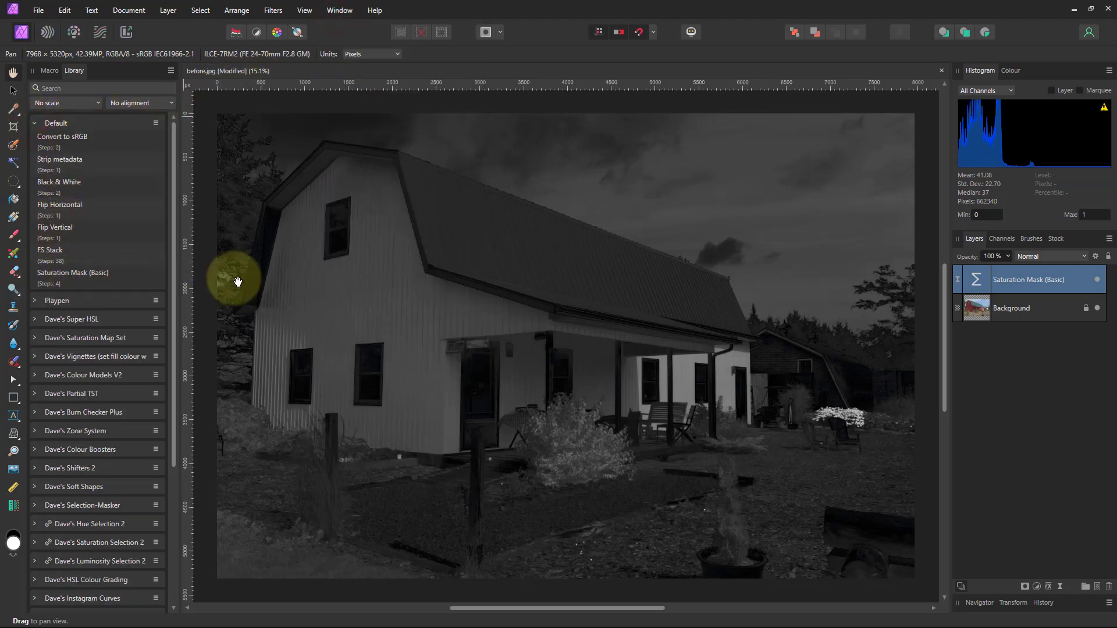
right_click(977, 282)
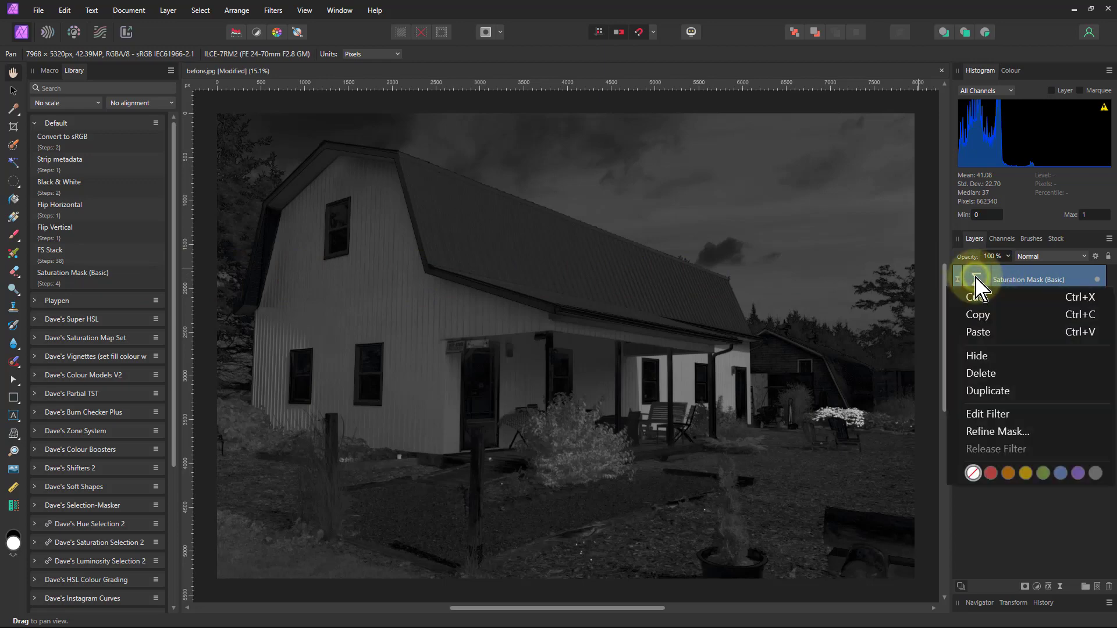
left_click(984, 374)
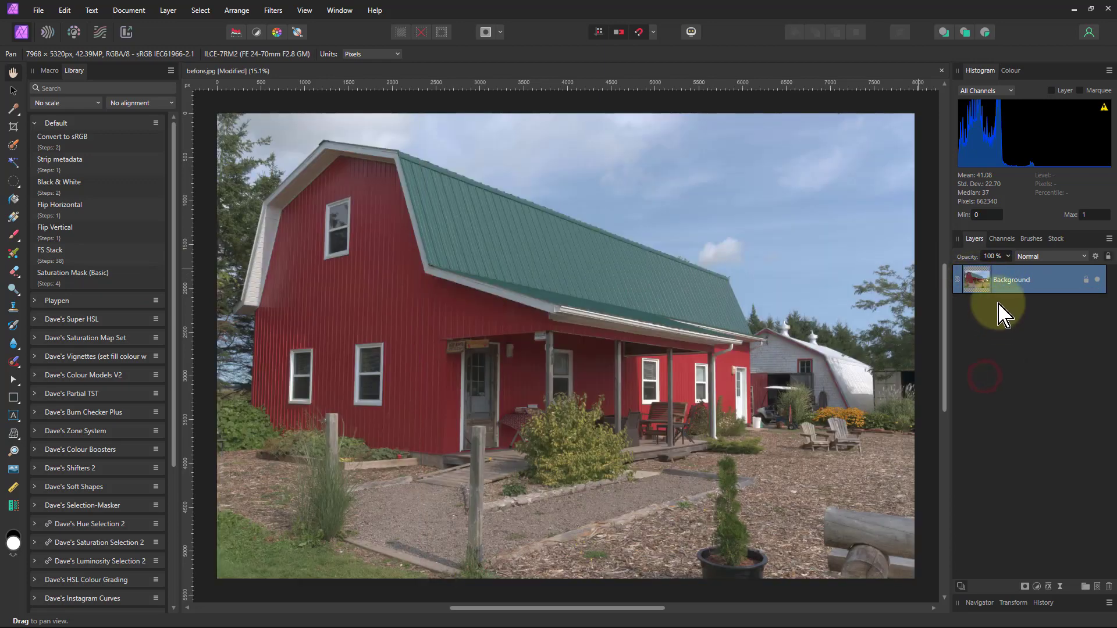
left_click(75, 274)
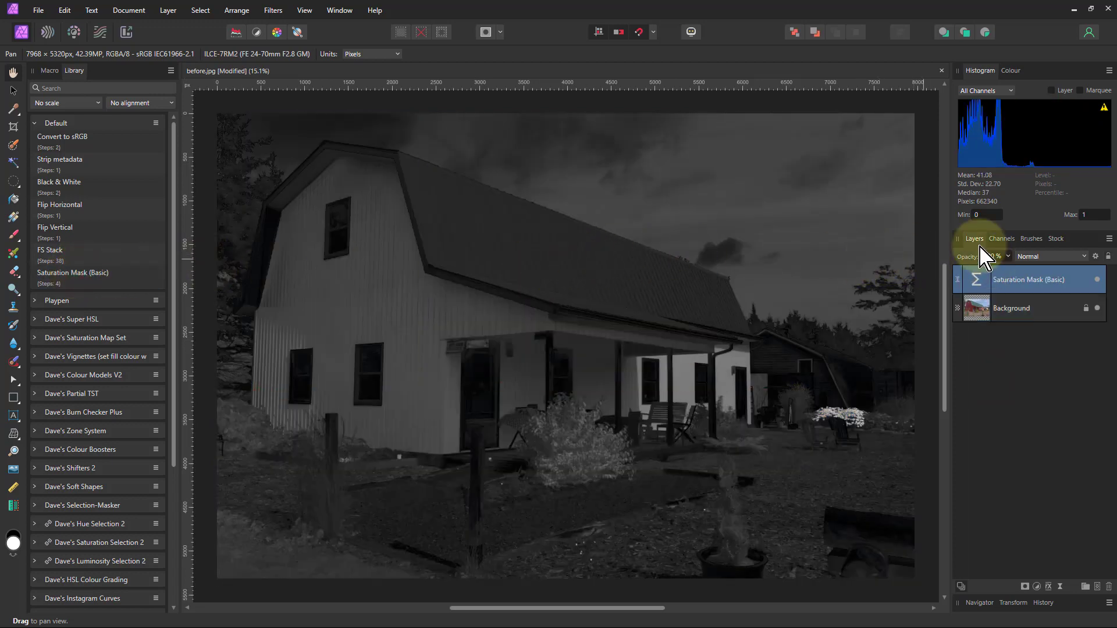
Open the Saturation Mask (Basic) filter settings and set Stretch Boost to 2 and Invert to 1.
left_click(978, 281)
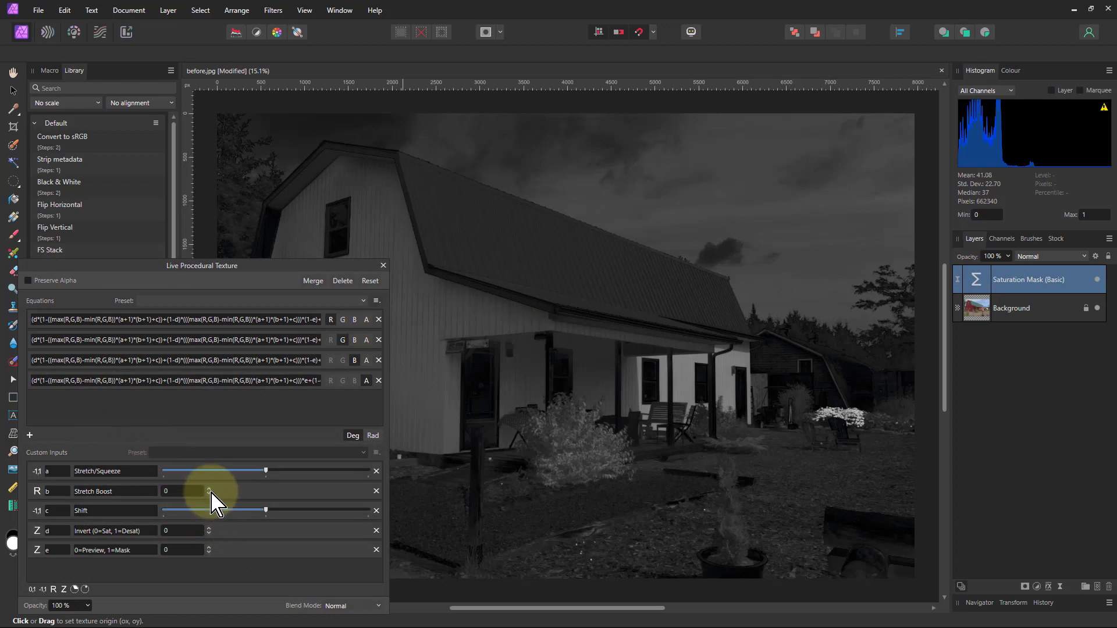
type("2")
key("Return")
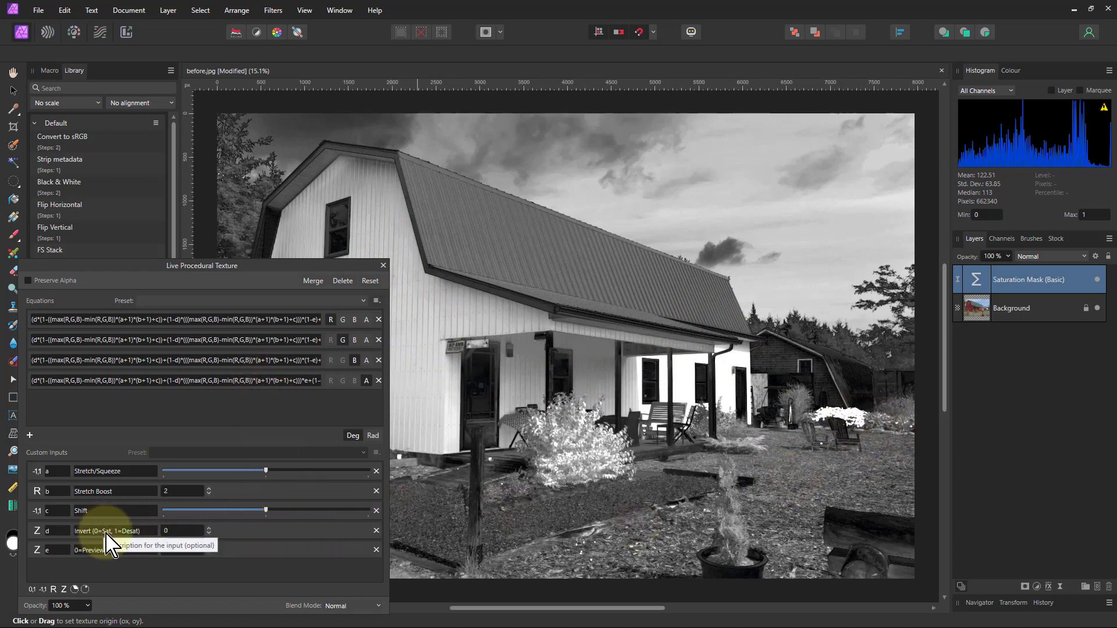
left_click(209, 528)
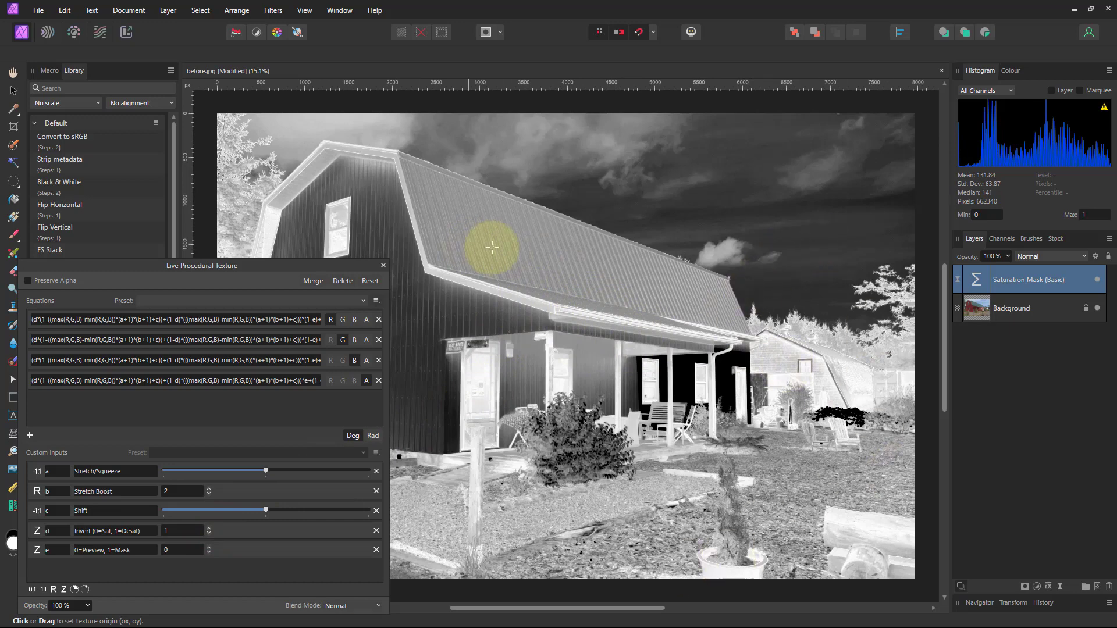
Raise Stretch Boost to 5 and move Stretch/Squeeze slightly above its midpoint to strengthen the inverted mask.
left_click(209, 489)
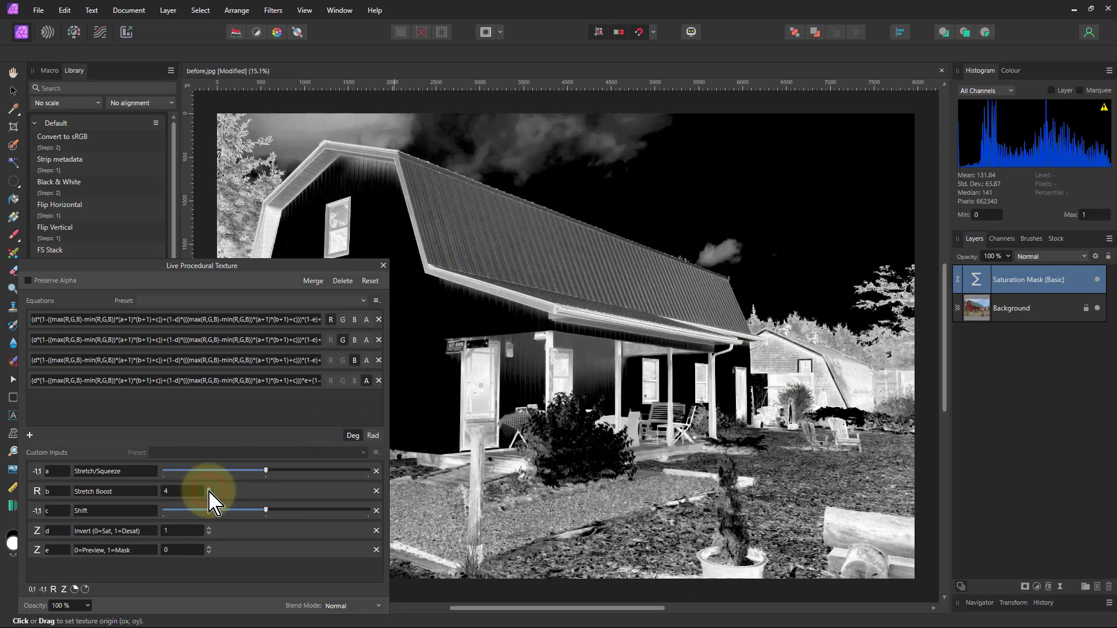
left_click(209, 488)
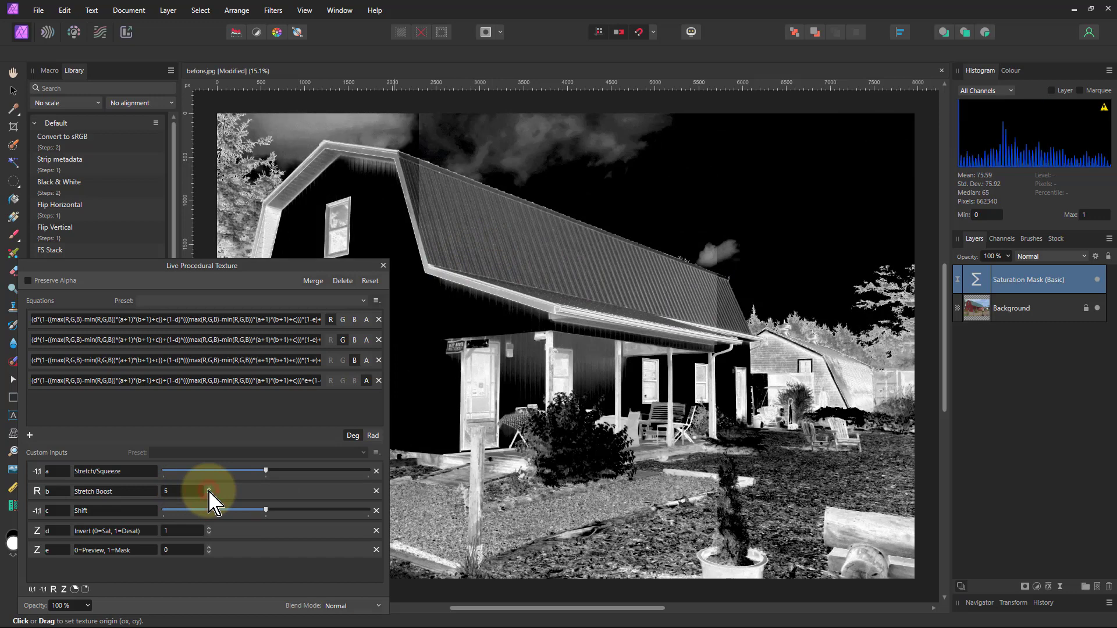
left_click_drag(267, 472, 287, 472)
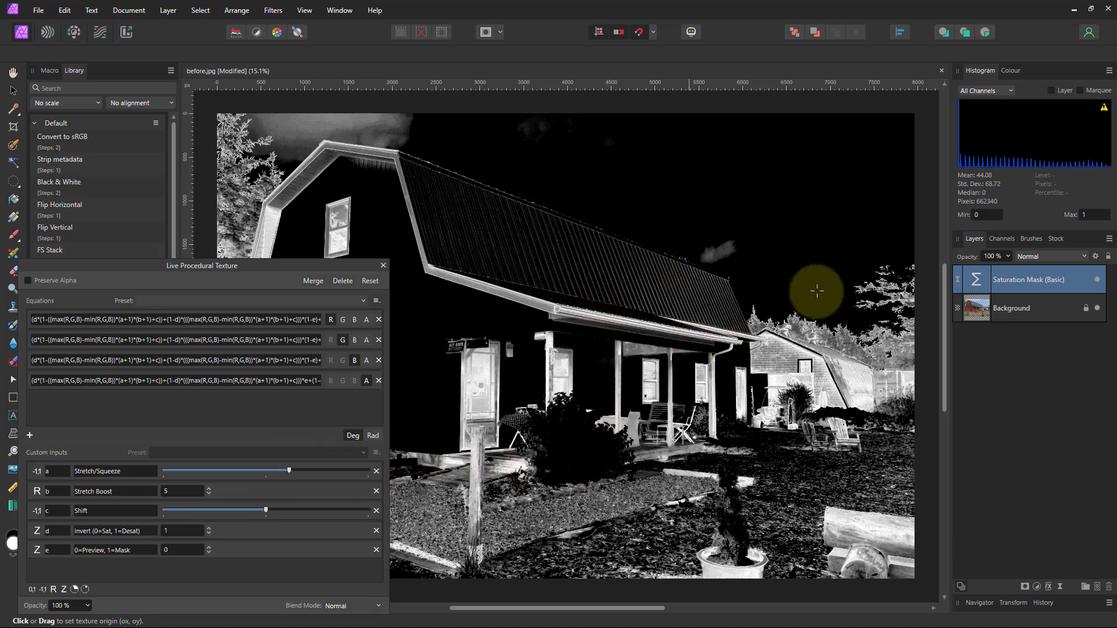
Switch the filter from preview to mask output by setting input e to 1.
mouse_move(982, 139)
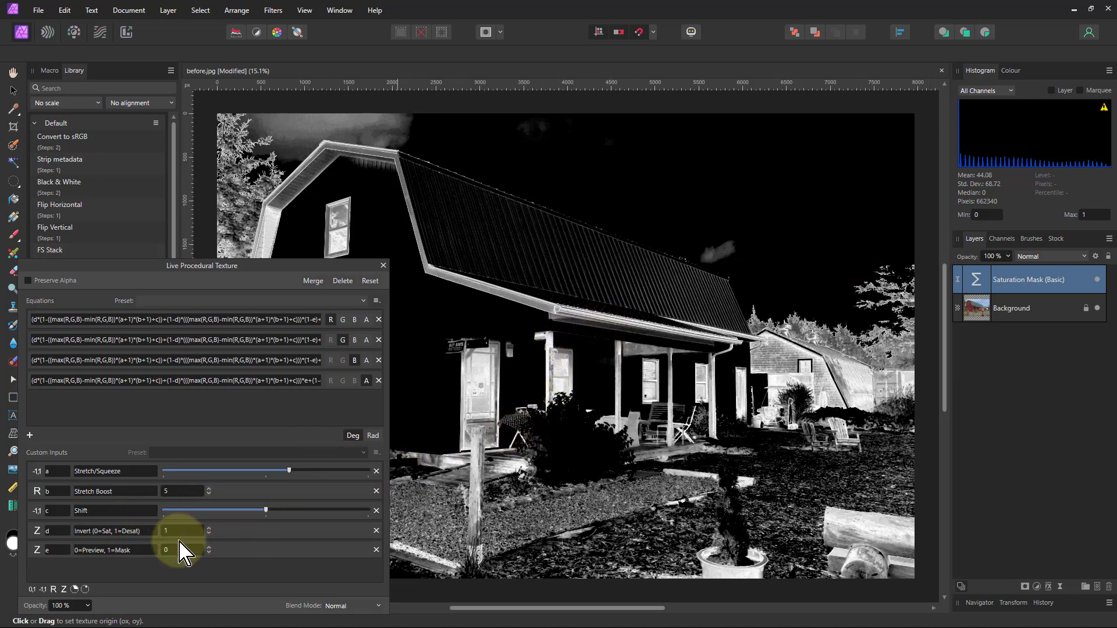
left_click(209, 547)
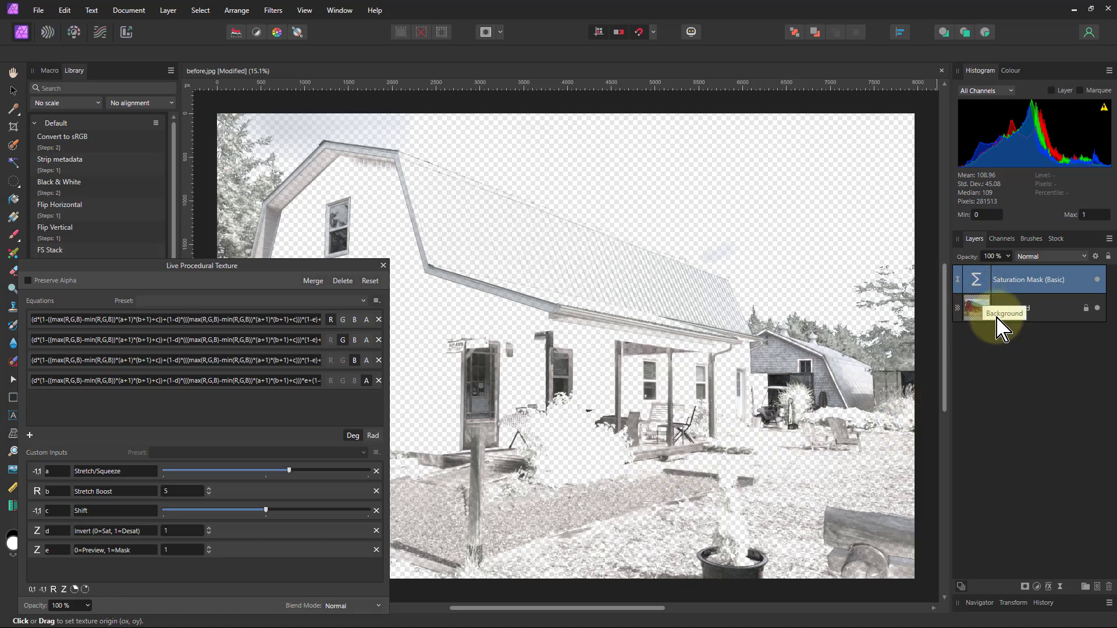
Add a Curves adjustment above the photo and attach the Saturation Mask (Basic) layer to it as its mask.
left_click(1038, 587)
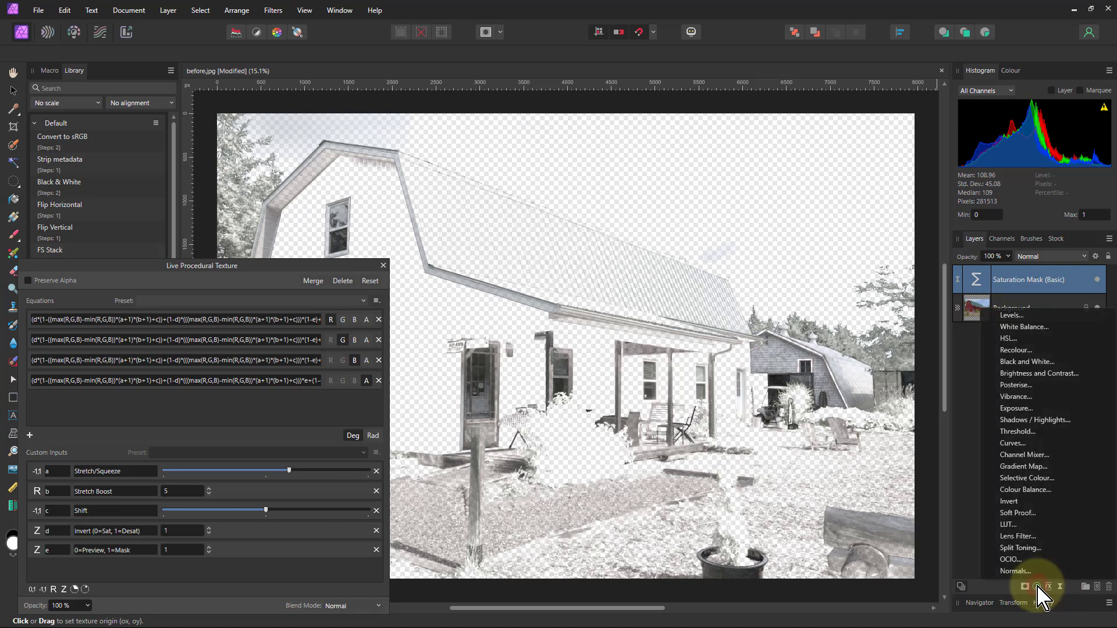
left_click(1023, 444)
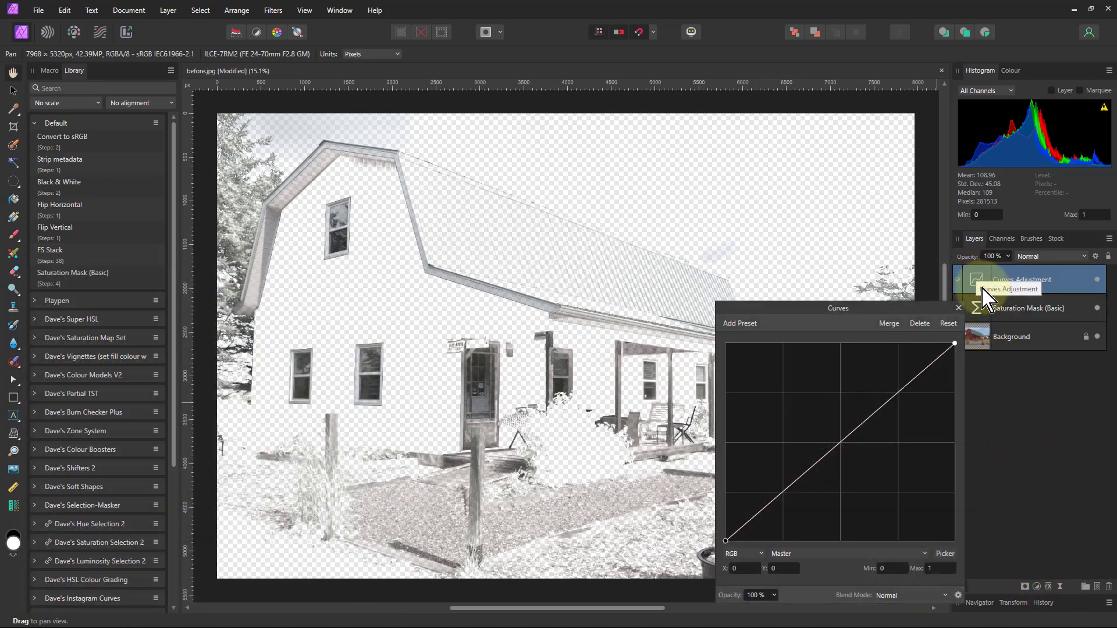
left_click_drag(923, 308, 885, 313)
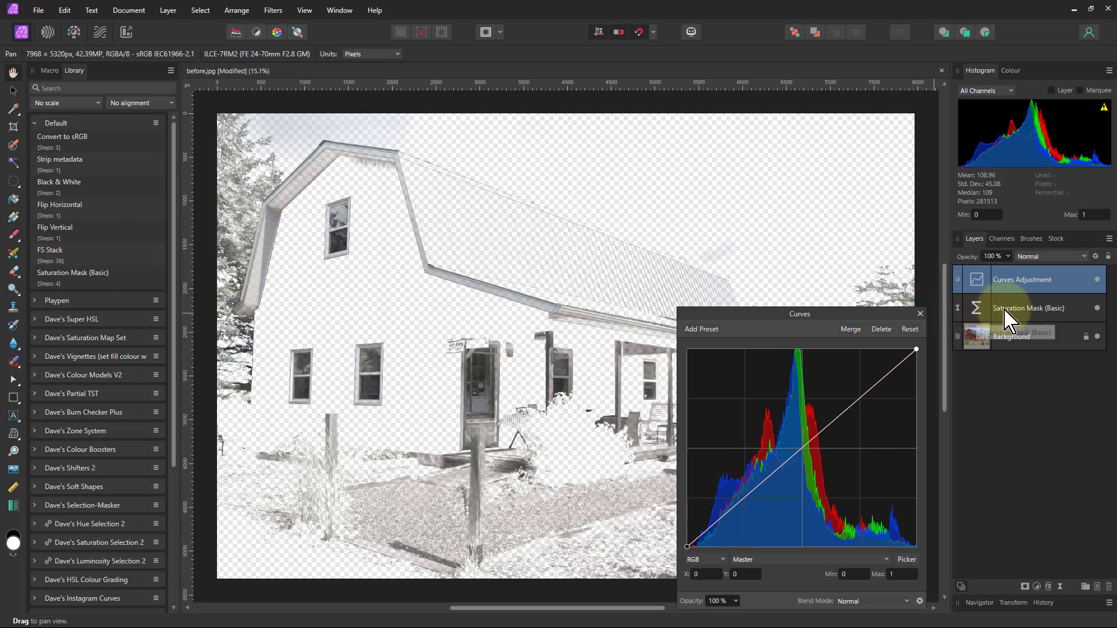
left_click_drag(981, 308, 979, 276)
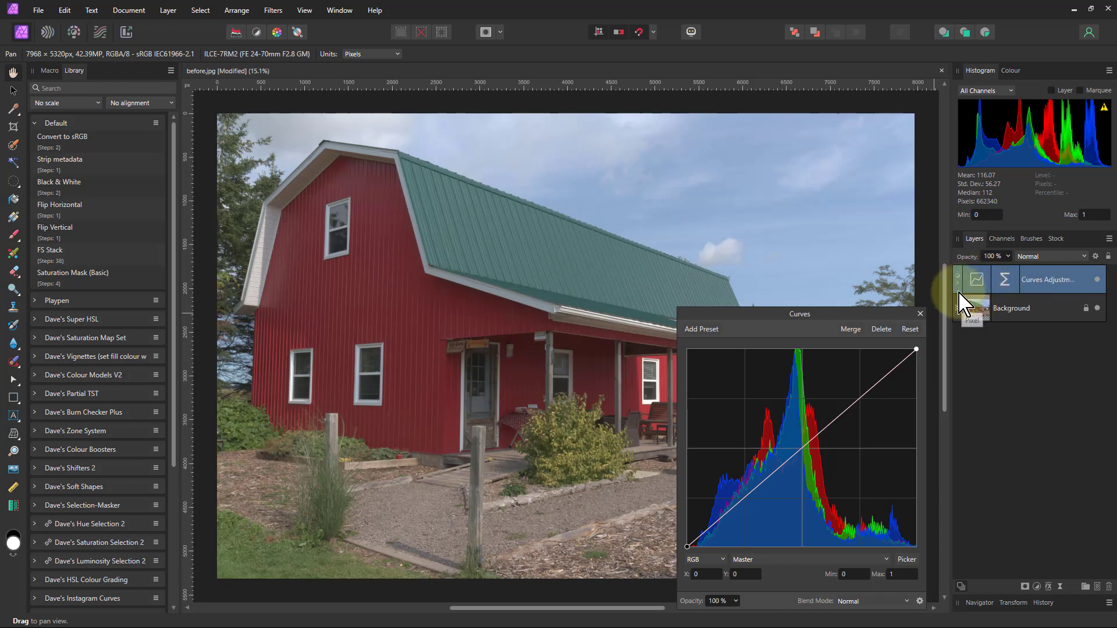
Try pulling the Curves midtones down to about X 0.478, Y 0.161 to test the mask, and discard that point.
left_click(815, 318)
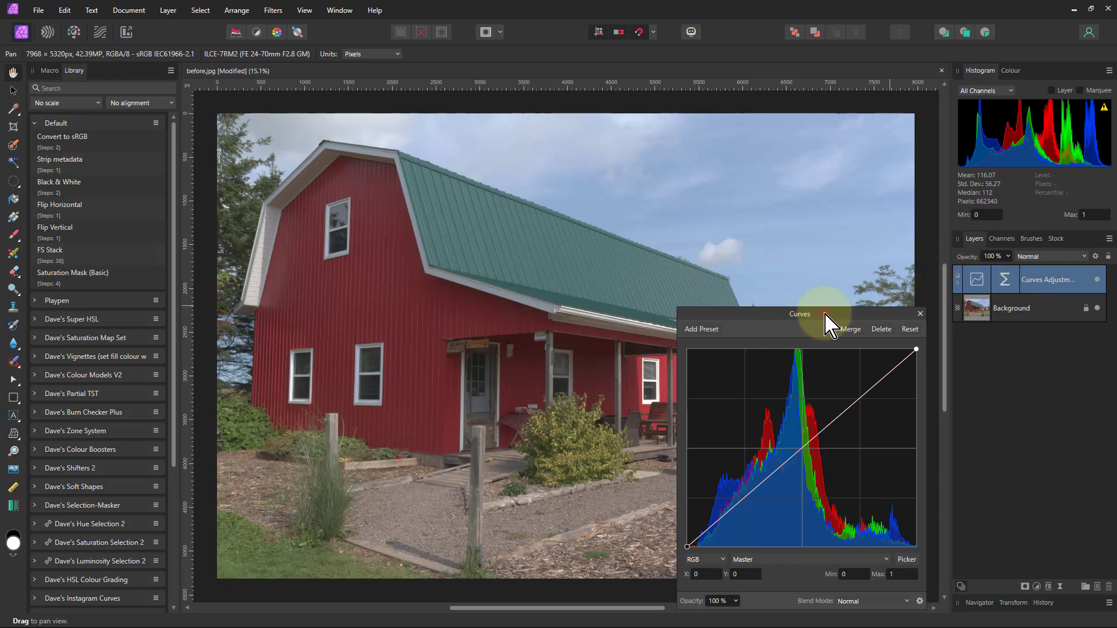
left_click_drag(825, 314, 893, 321)
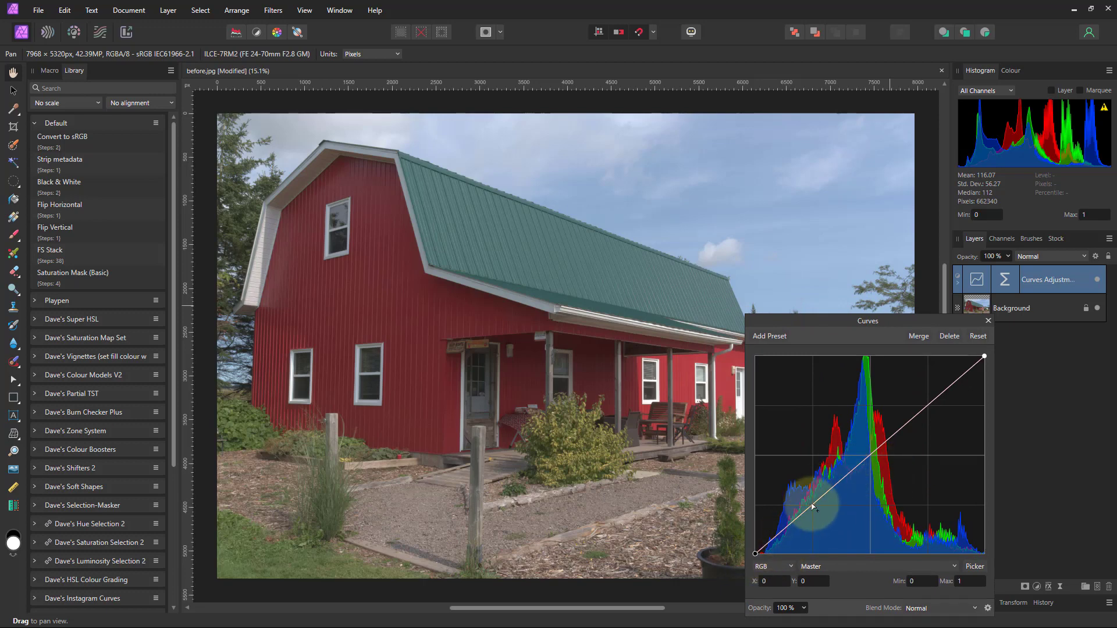
left_click_drag(813, 508, 866, 522)
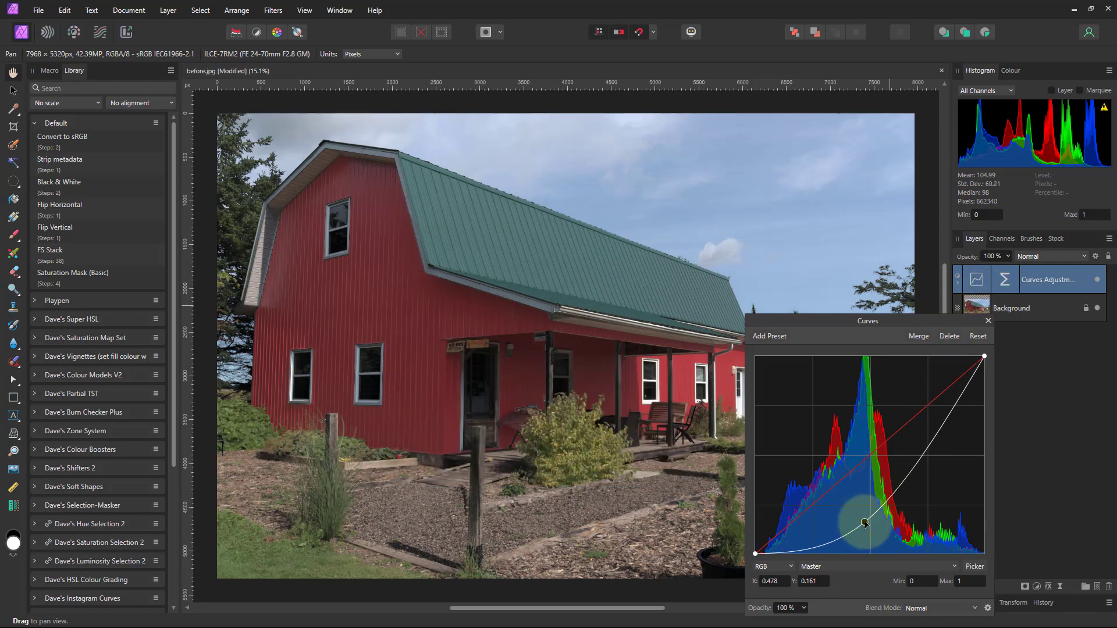
left_click_drag(865, 522, 762, 562)
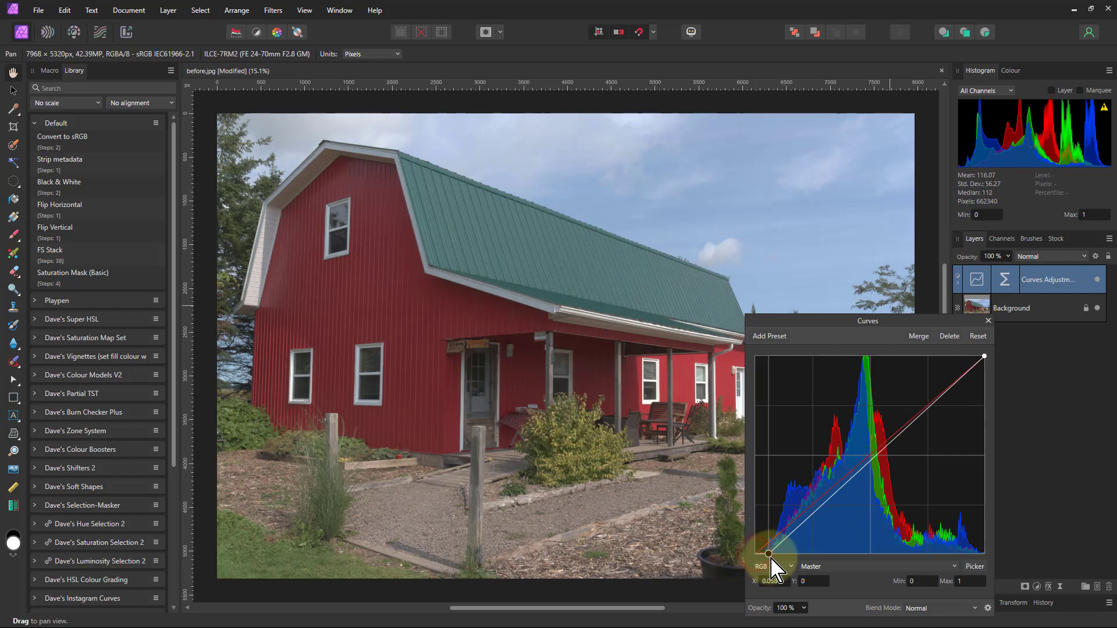
Move the curve's black point to about X 0.107, Y 0 and add a shadow point at about X 0.274, Y 0.222.
left_click_drag(754, 562, 780, 559)
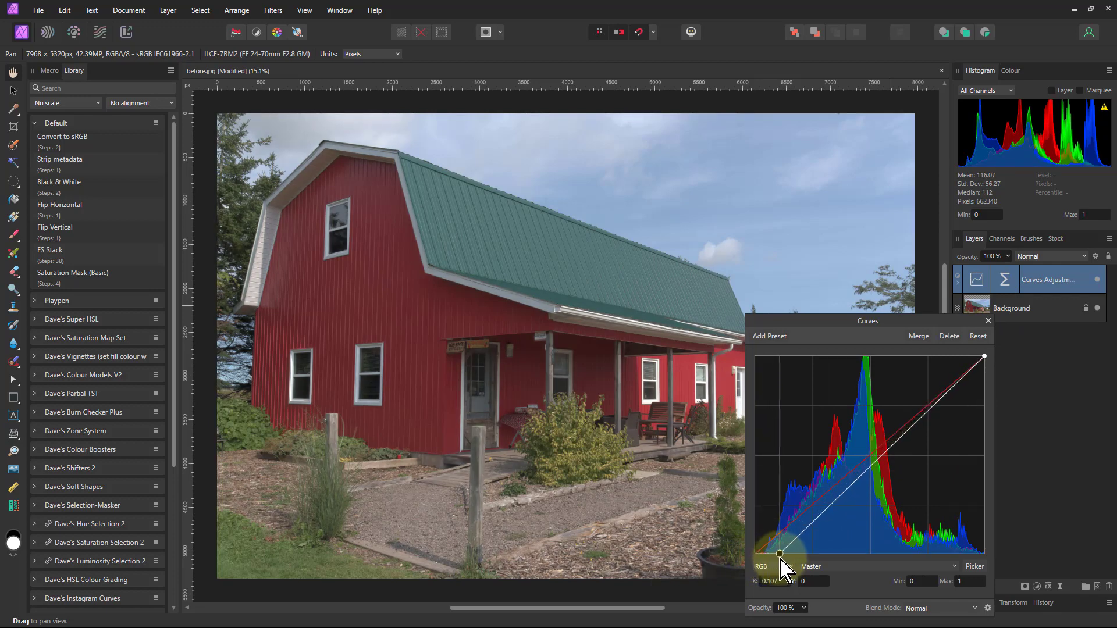
left_click(819, 514)
left_click_drag(819, 514, 819, 511)
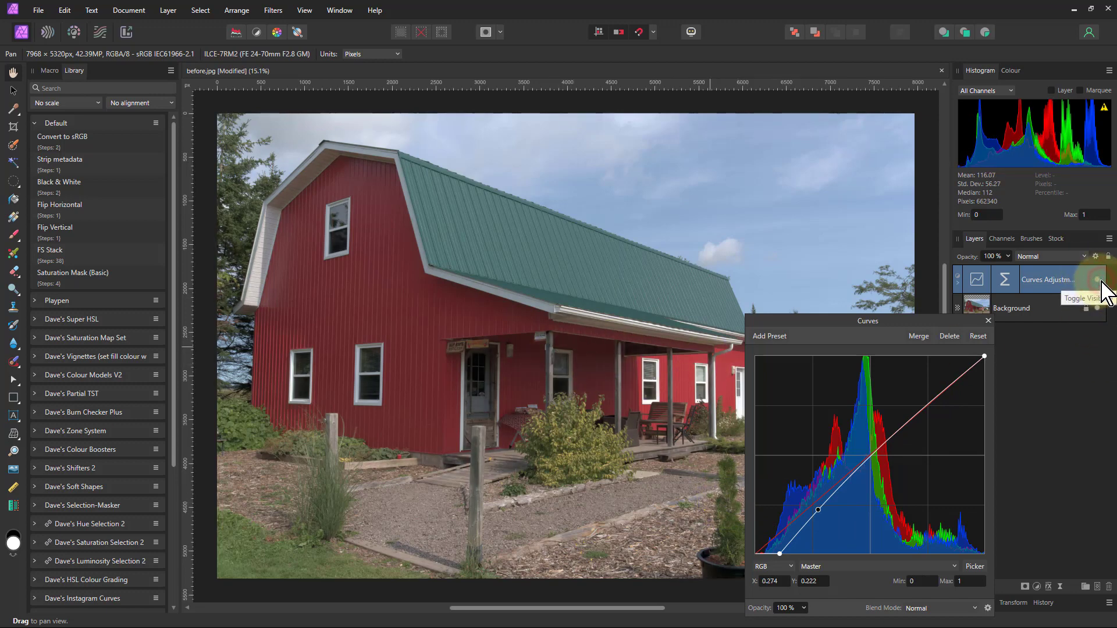
Compare the photo with the Curves adjustment hidden and shown, and close the Curves settings.
left_click(1098, 280)
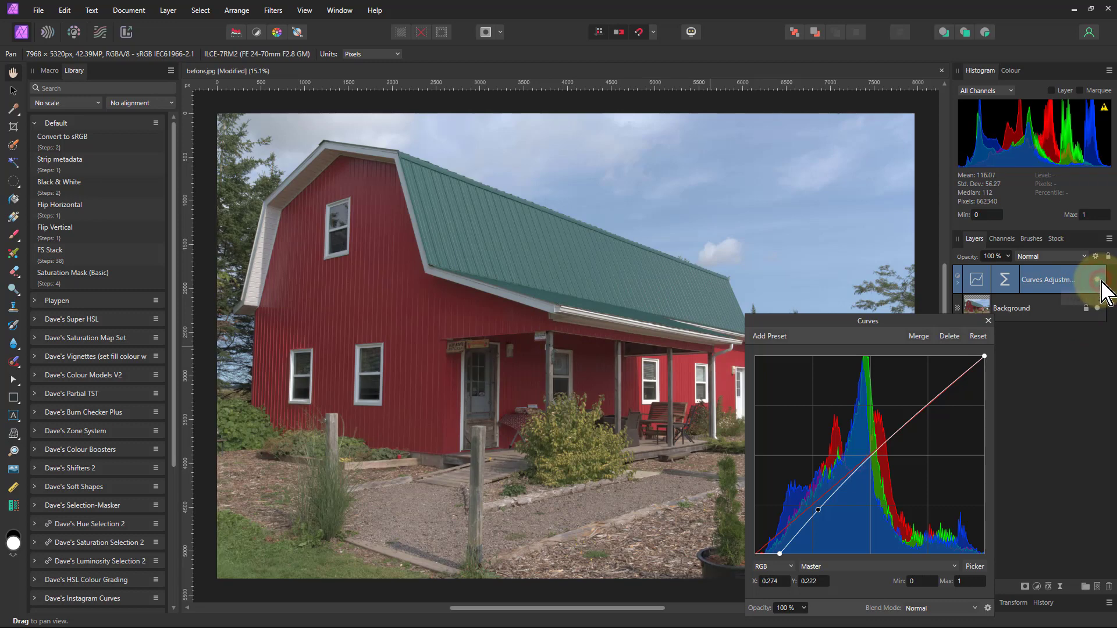
left_click(1097, 280)
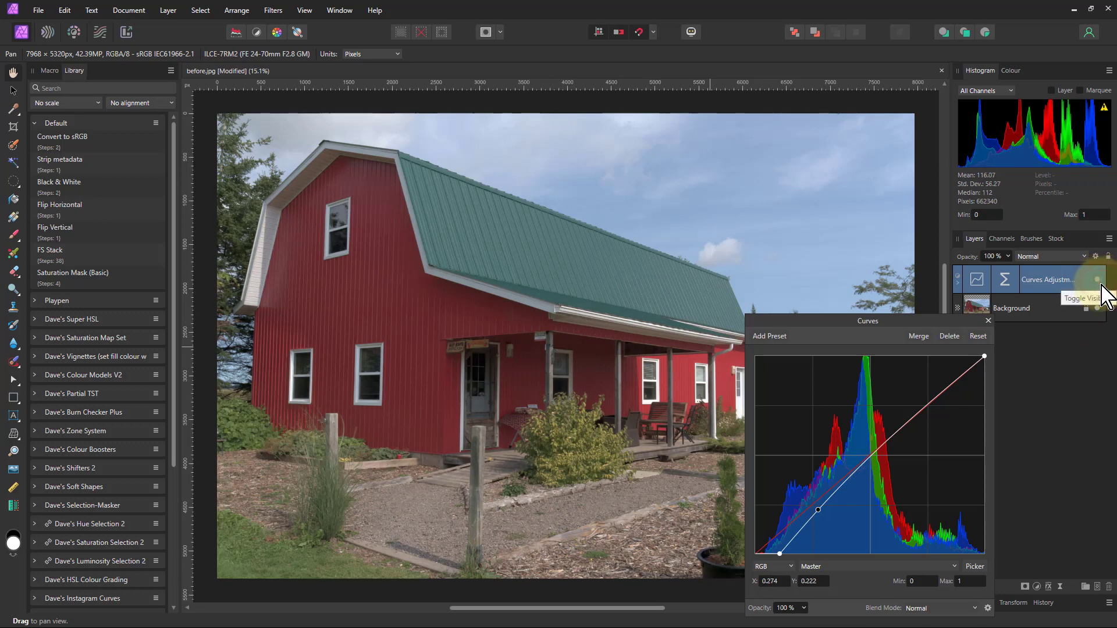
left_click(988, 321)
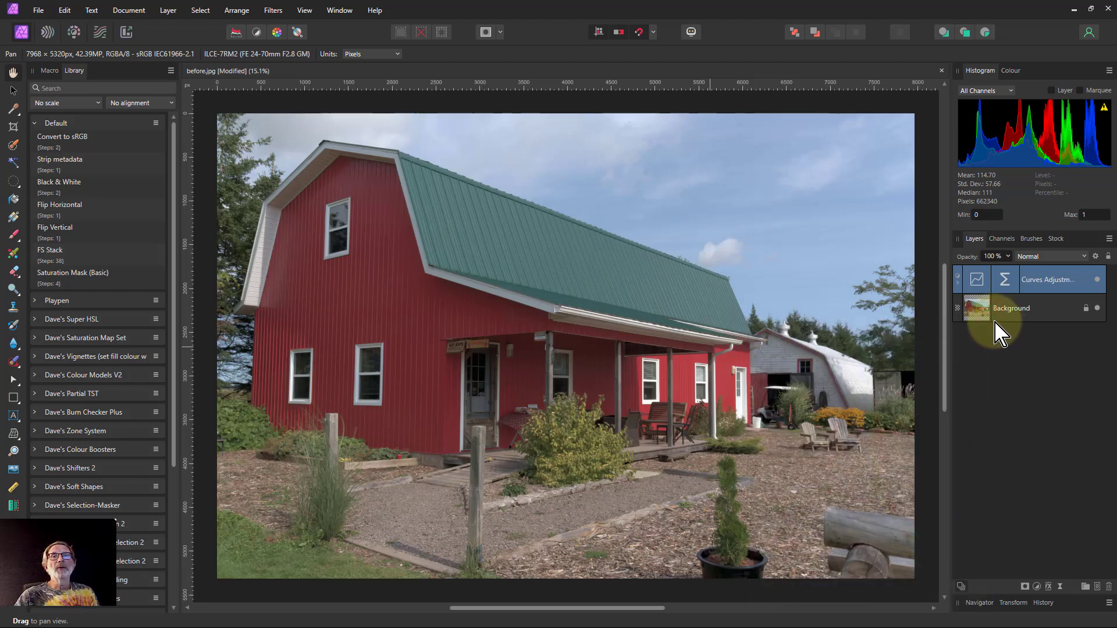